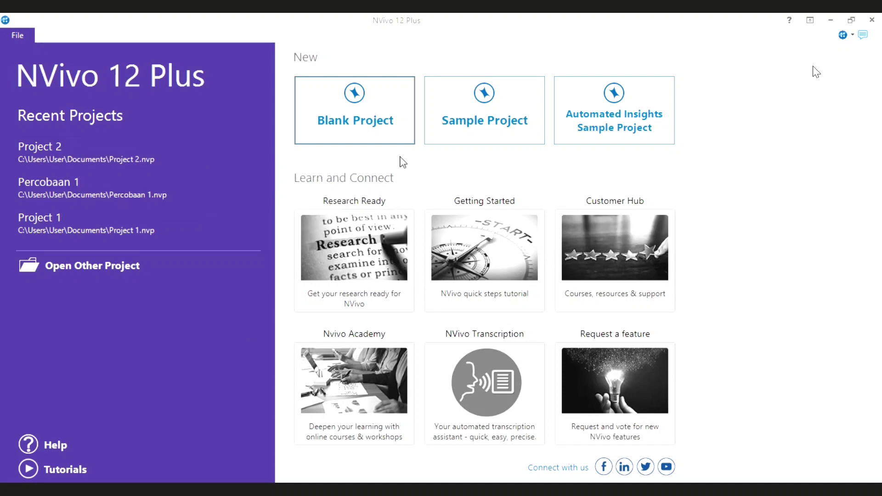
- Create a blank project titled "Project 3." and close its Quick Start Steps page
click(381, 124)
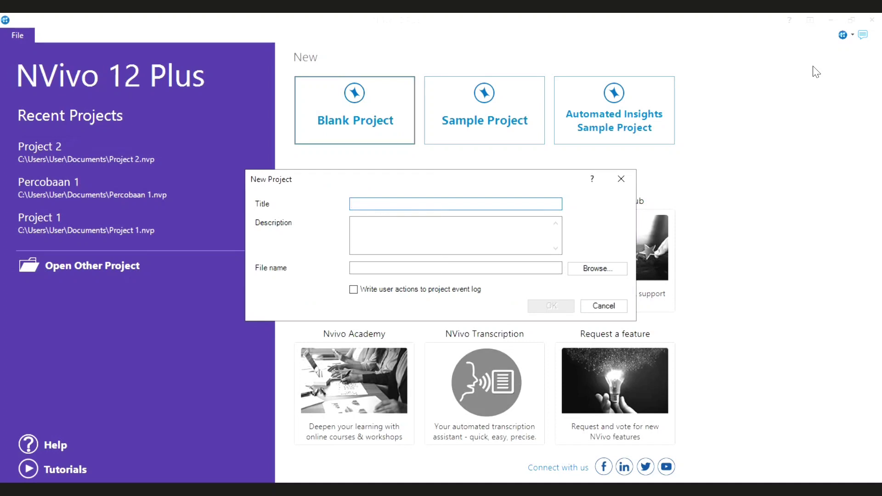
text(Project)
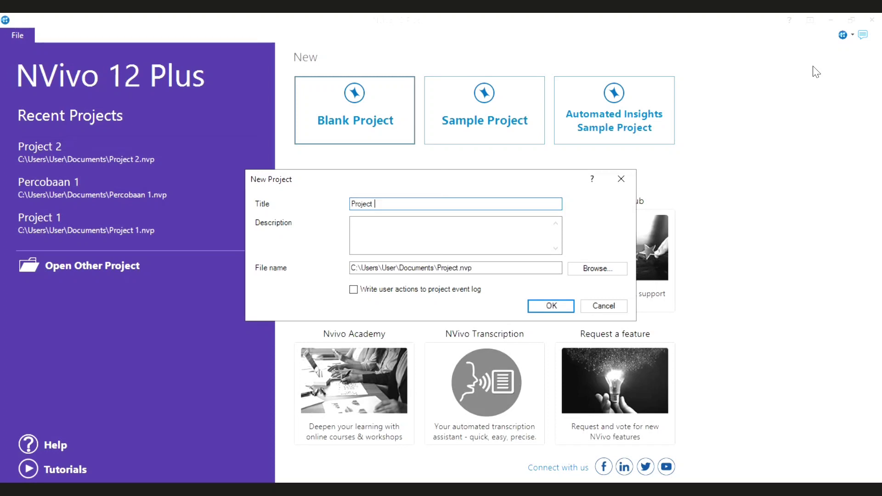
text(3.)
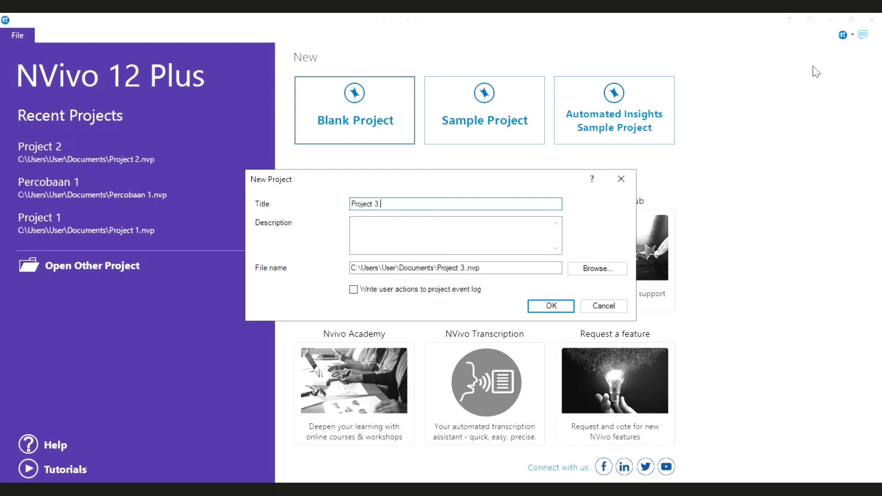
click(551, 306)
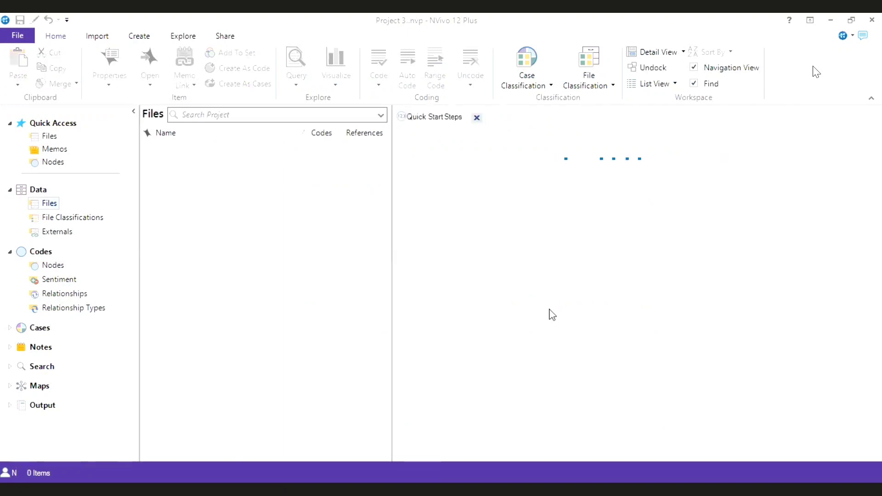
click(477, 117)
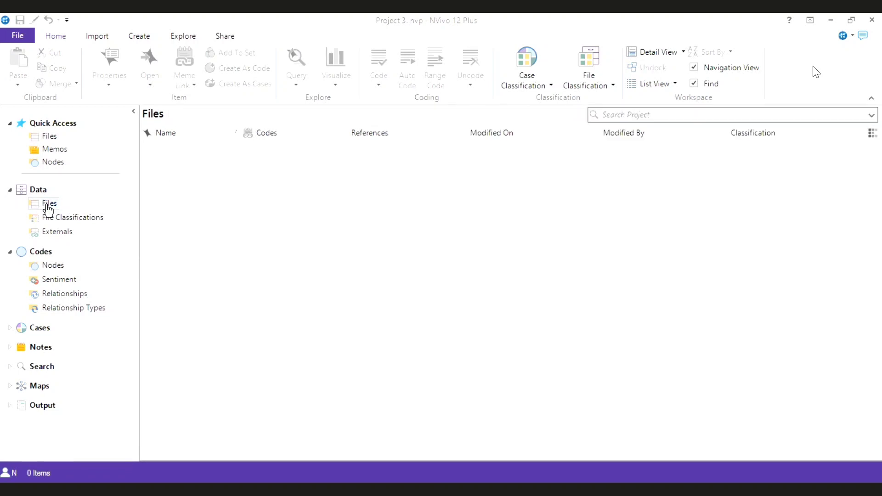
- Create a folder named "Fear of Missing Out" under the Files data section
click(48, 207)
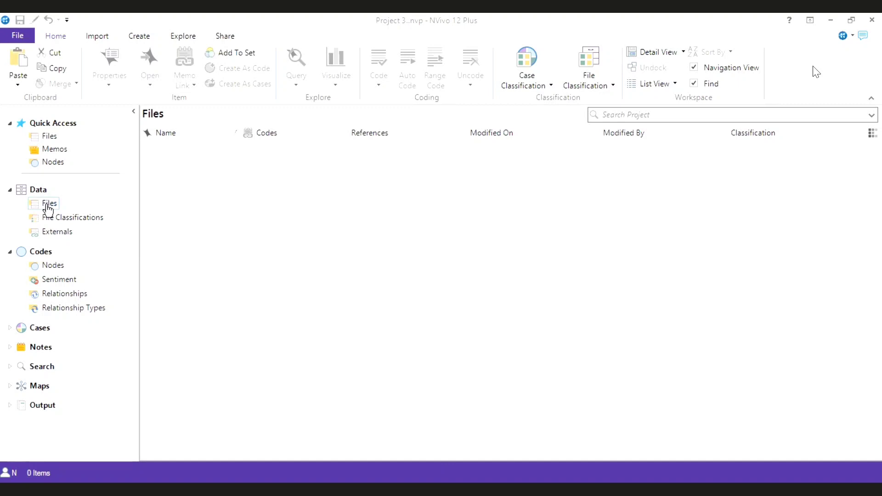
right_click(49, 209)
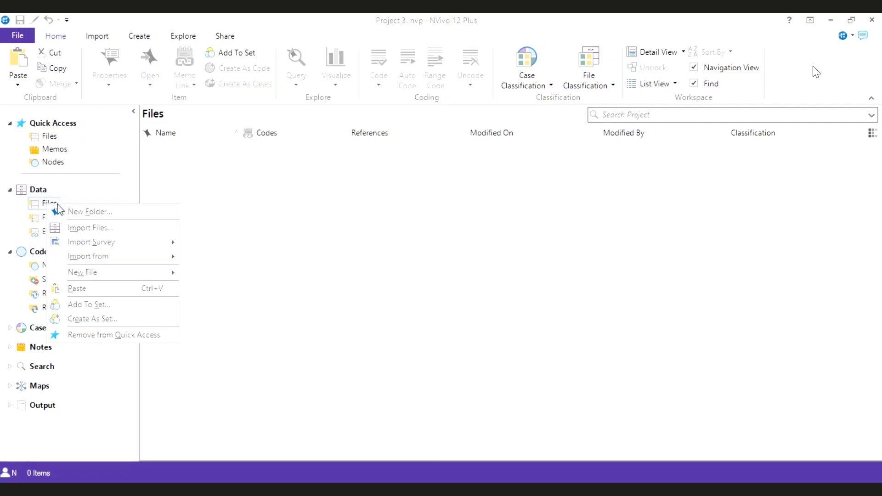
click(106, 215)
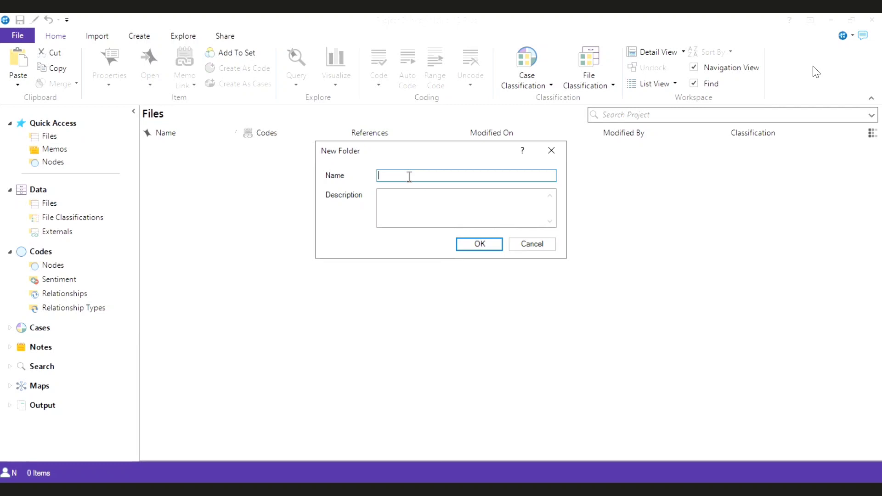
text(Fear of Missing Out)
click(487, 249)
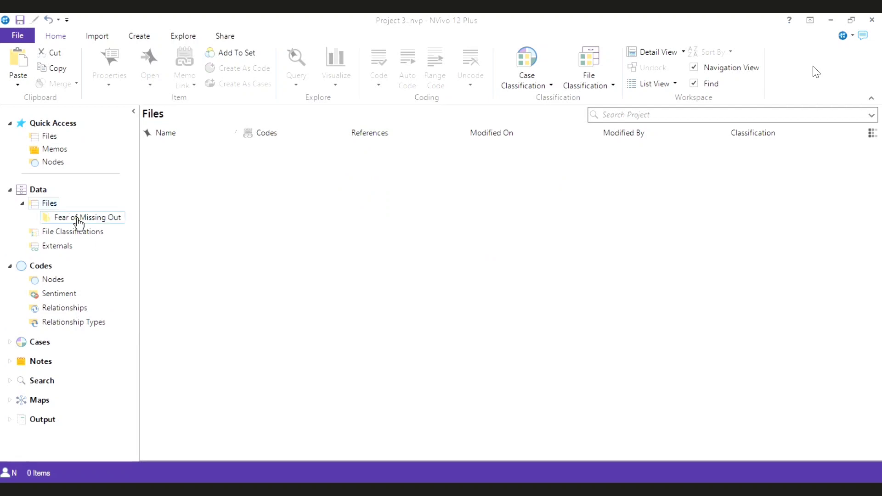
- Add a second folder named "DATA TAMBAHAN" under Files
right_click(54, 205)
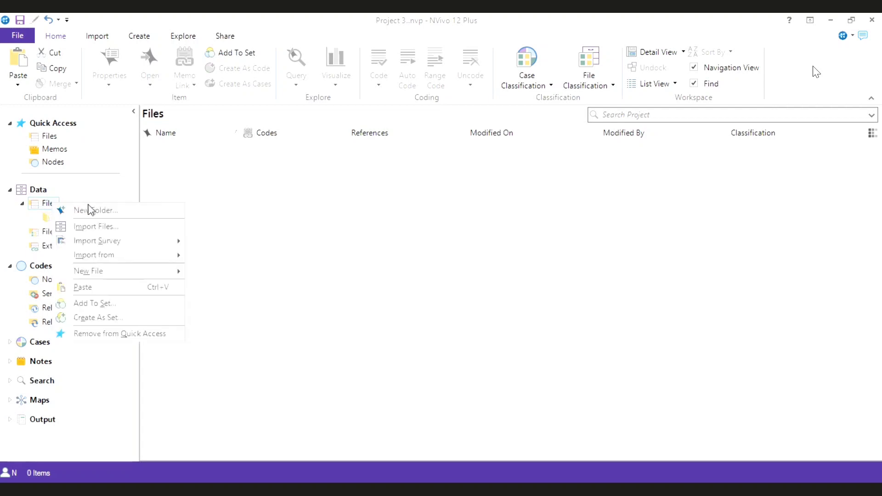
click(137, 212)
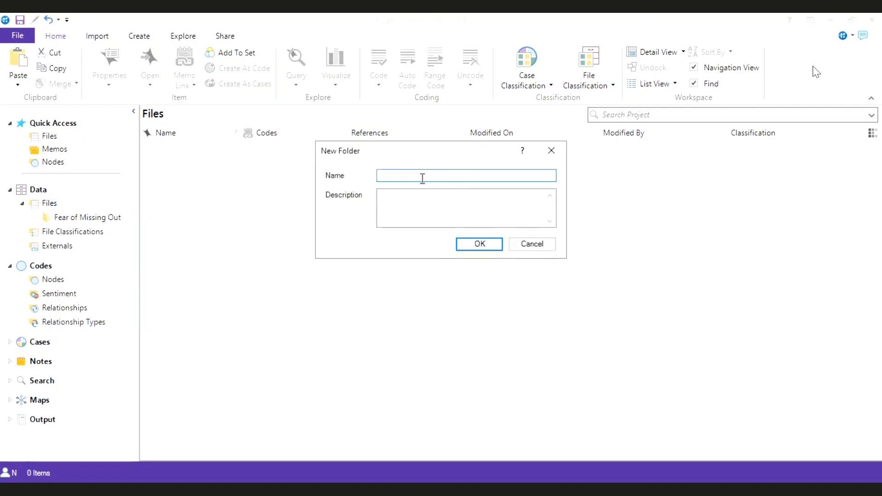
text(DATA TAMBAHAN)
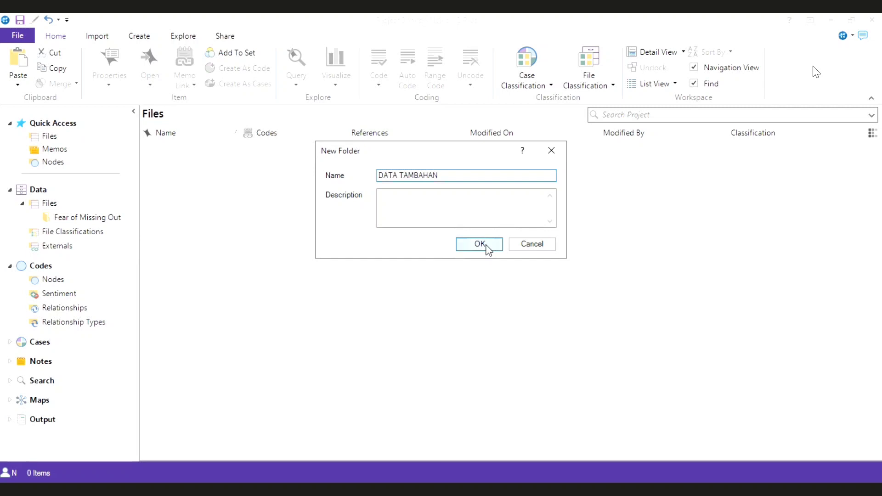
click(487, 249)
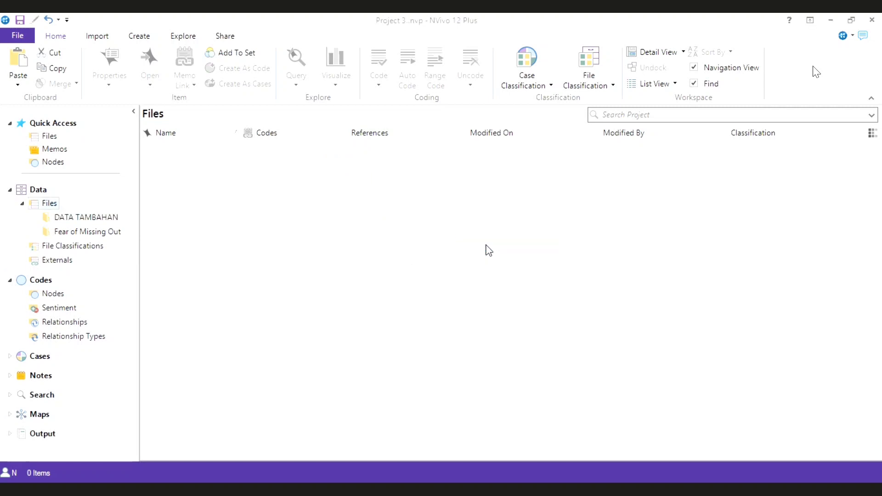
- Import all five PDFs from the Downloads subfolder Fear of Missing Out into the project's Fear of Missing Out folder
click(119, 234)
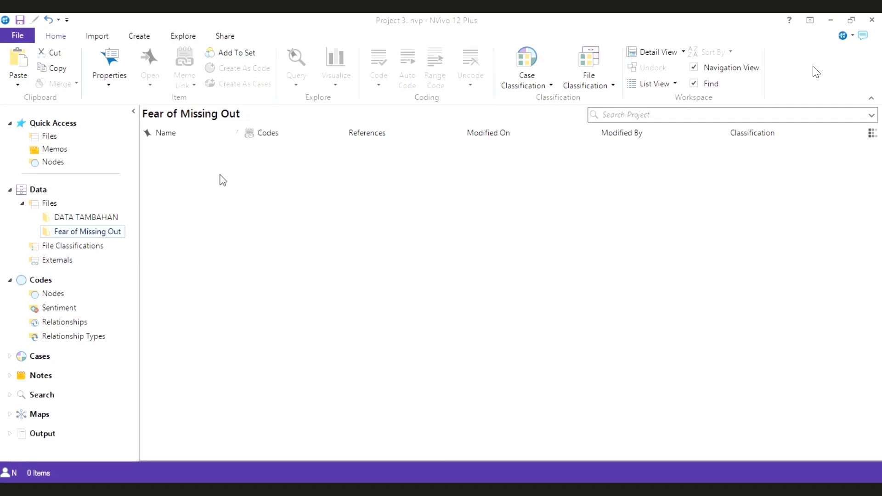
click(109, 41)
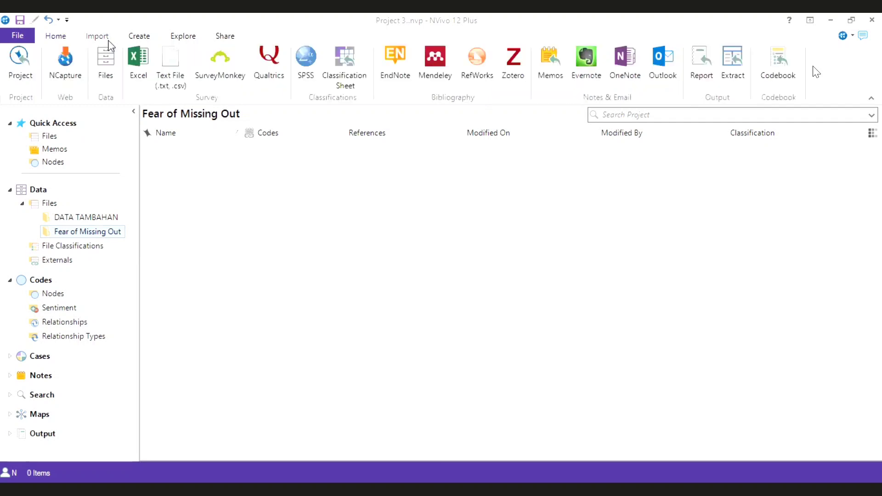
click(116, 88)
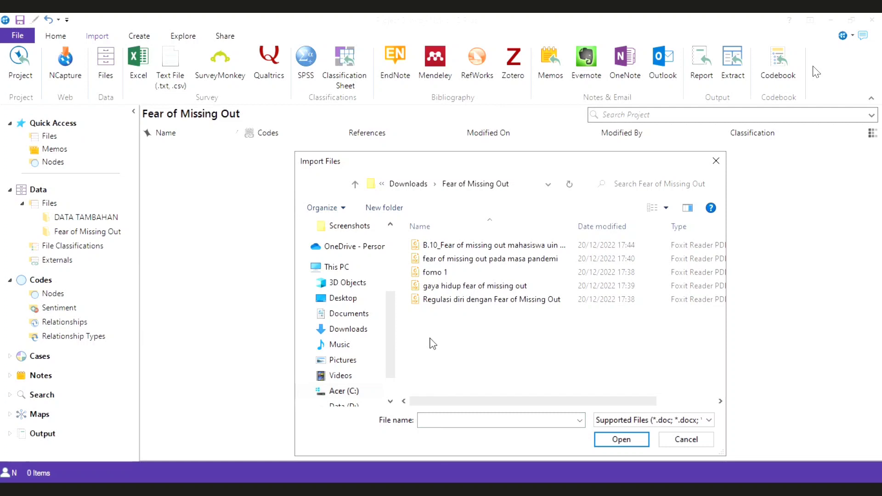
key(ctrl+a)
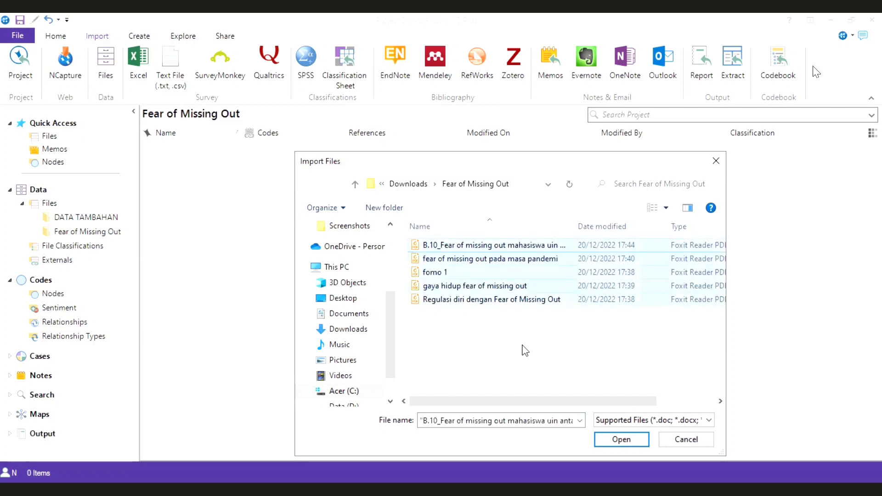
click(636, 444)
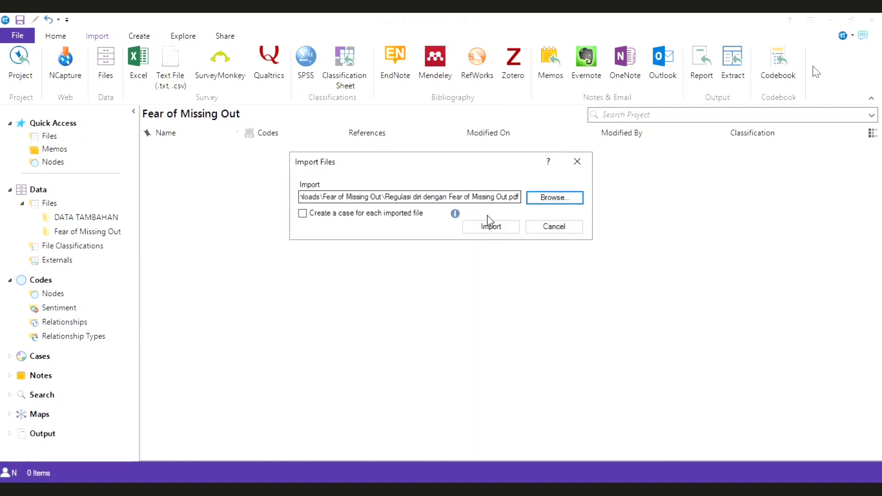
click(492, 227)
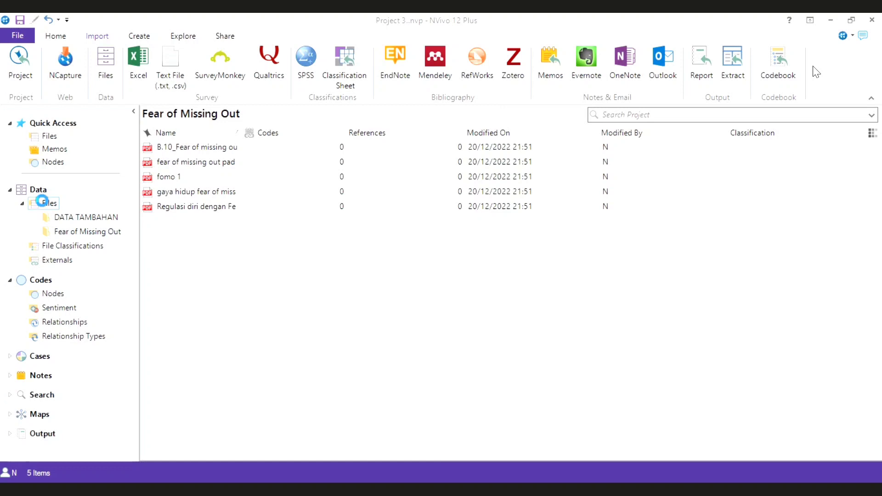
- Import the PDF "B.10-VERBATIM WAWANCARA" from Downloads into the DATA TAMBAHAN folder, accepting its default properties
click(46, 204)
click(114, 216)
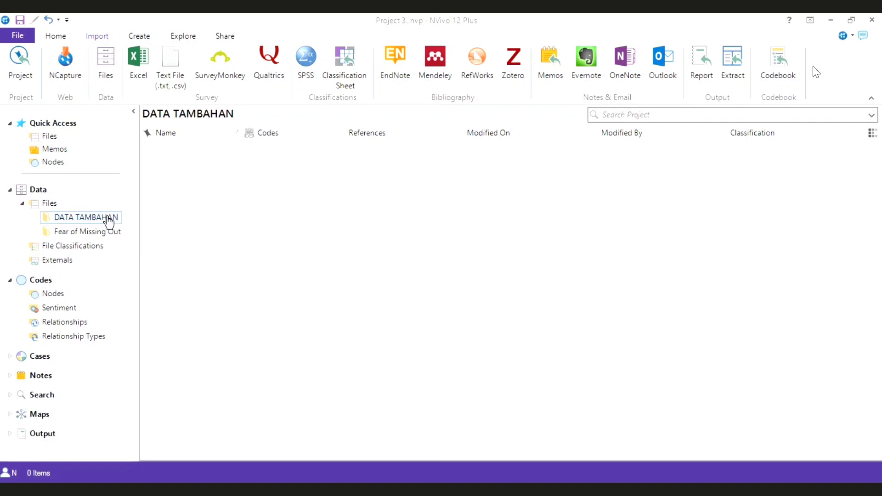
click(103, 68)
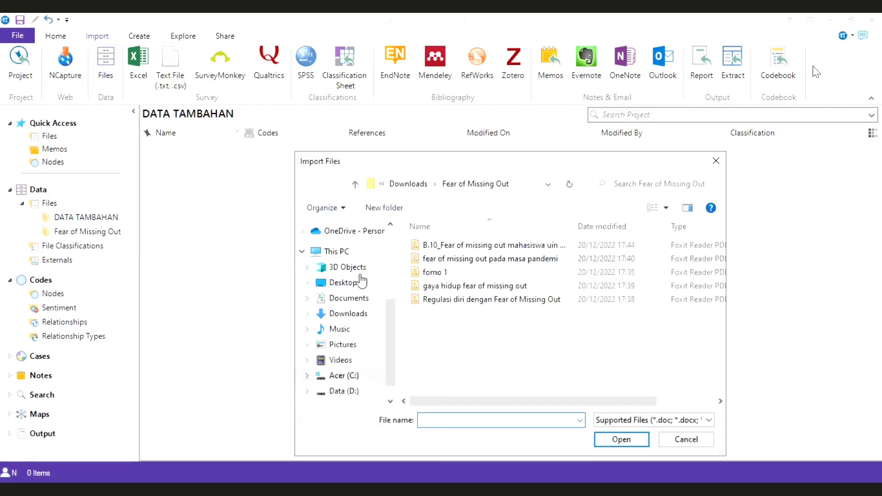
click(362, 315)
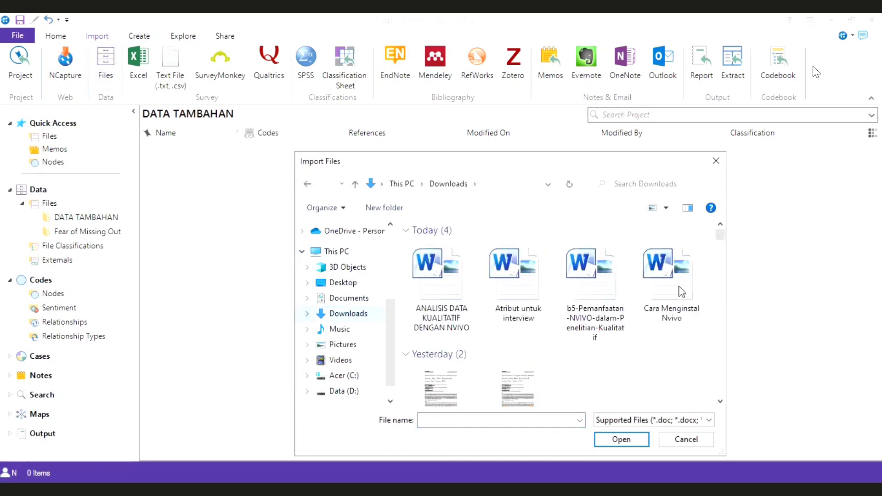
scroll(719, 240, down, 3)
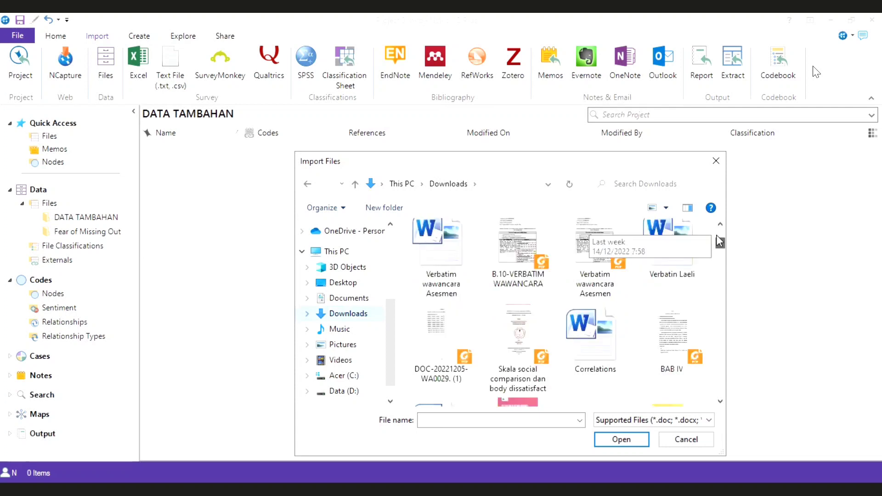
click(535, 267)
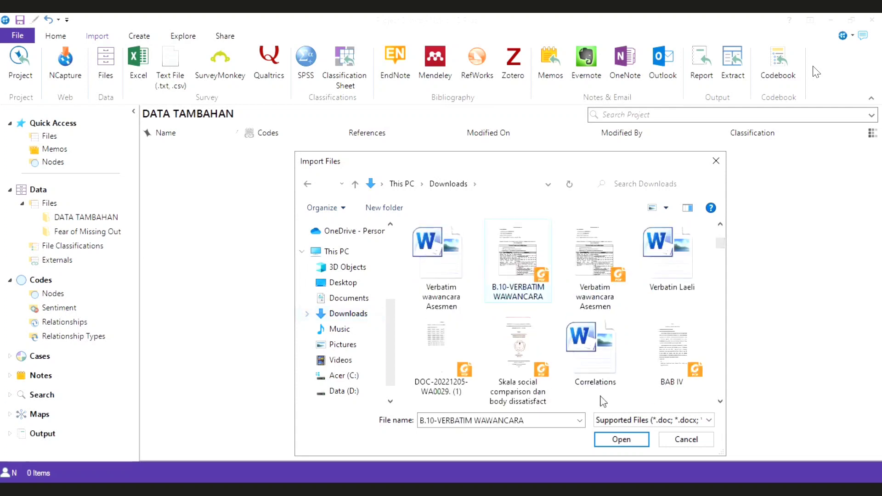
click(621, 439)
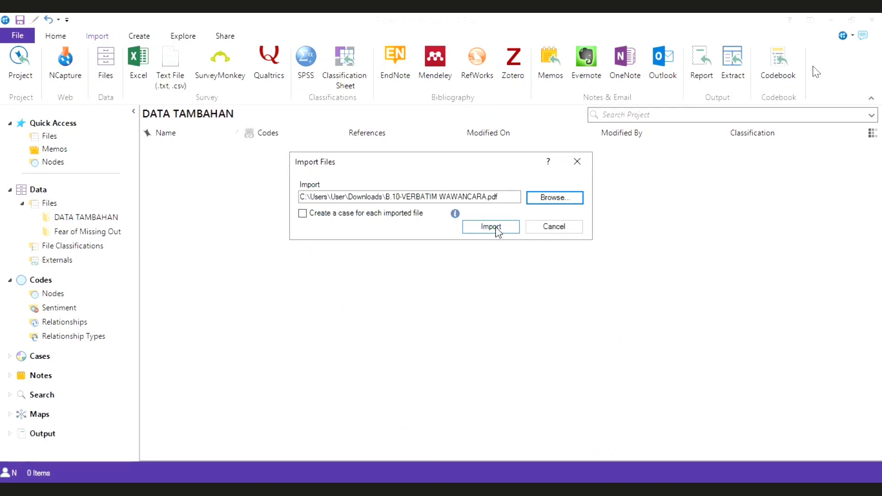
click(491, 227)
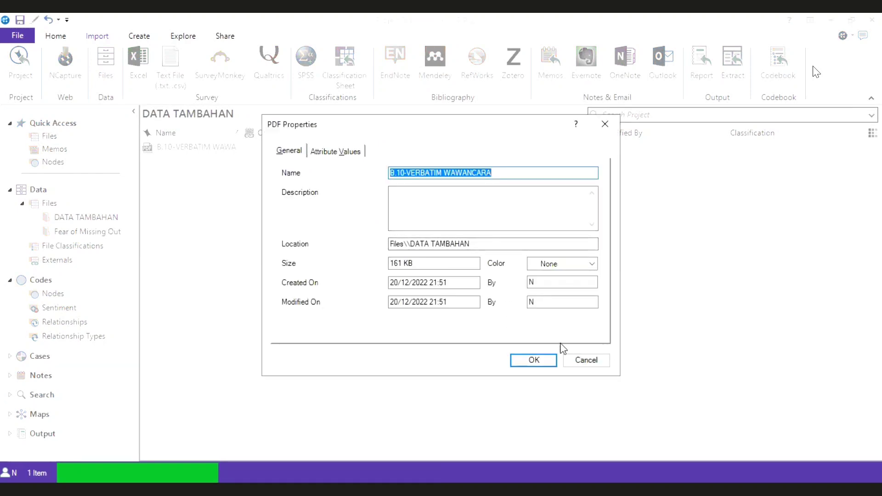
click(530, 367)
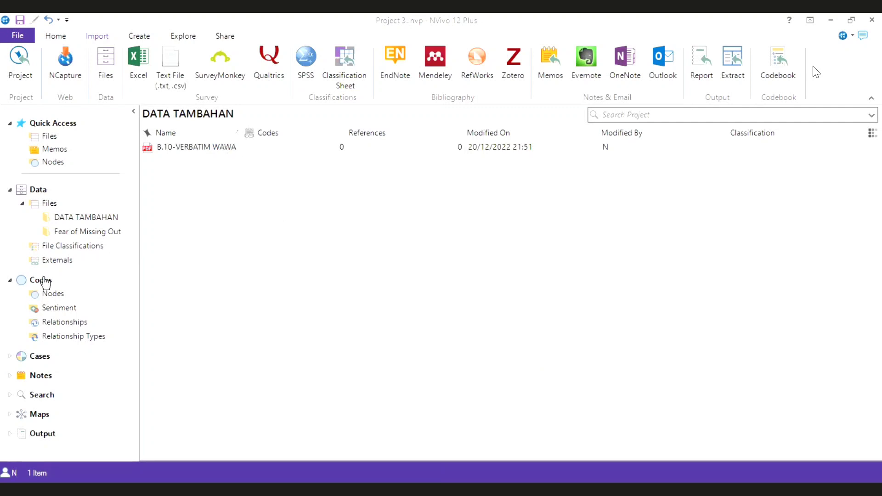
- Create a node named "Definisi" under Codes > Nodes
click(50, 298)
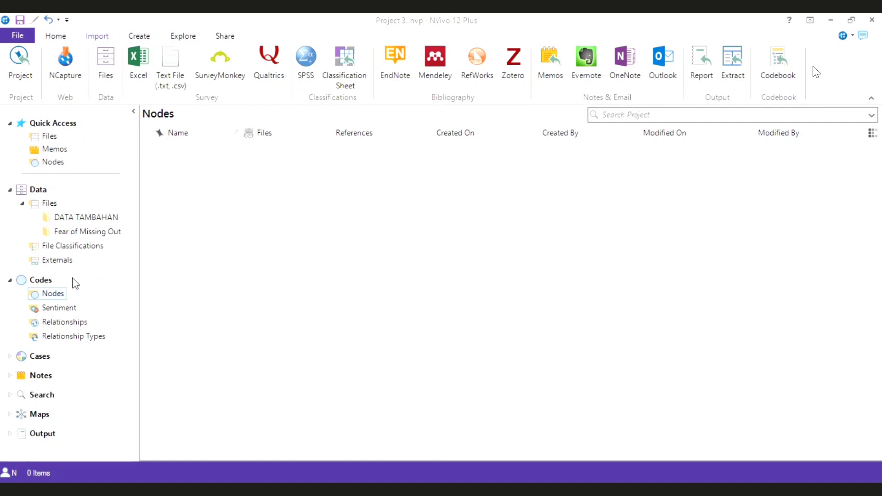
right_click(61, 298)
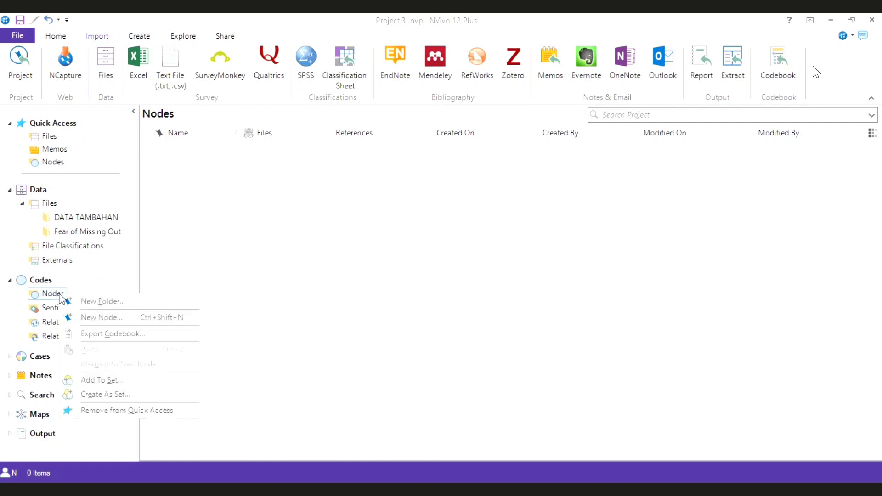
click(102, 318)
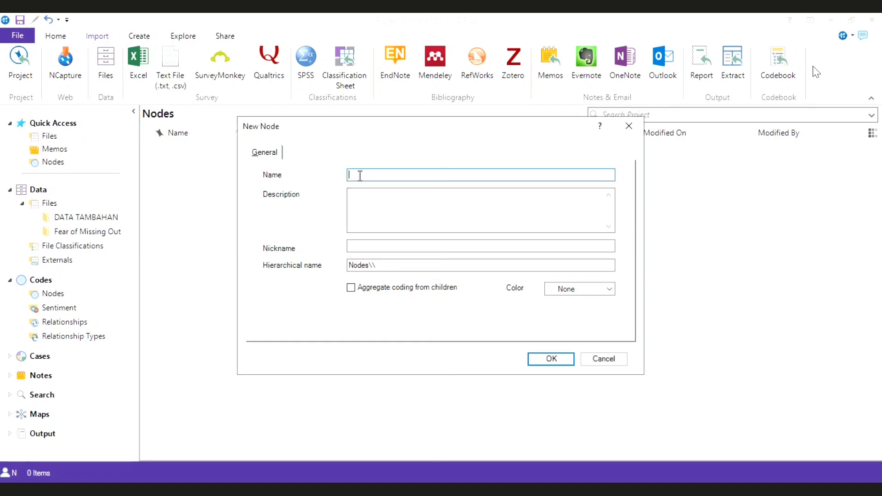
text(Definisi)
click(541, 363)
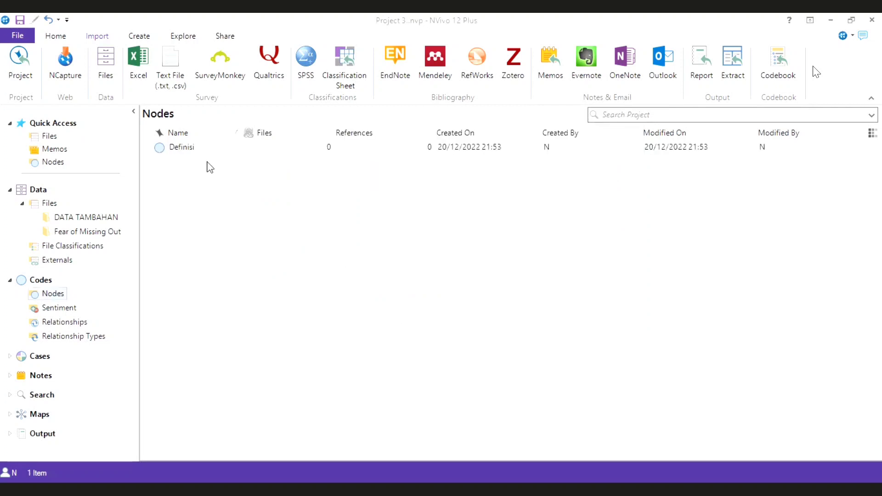
- Add another top-level node named "Media Sosial" to the Nodes list
right_click(59, 296)
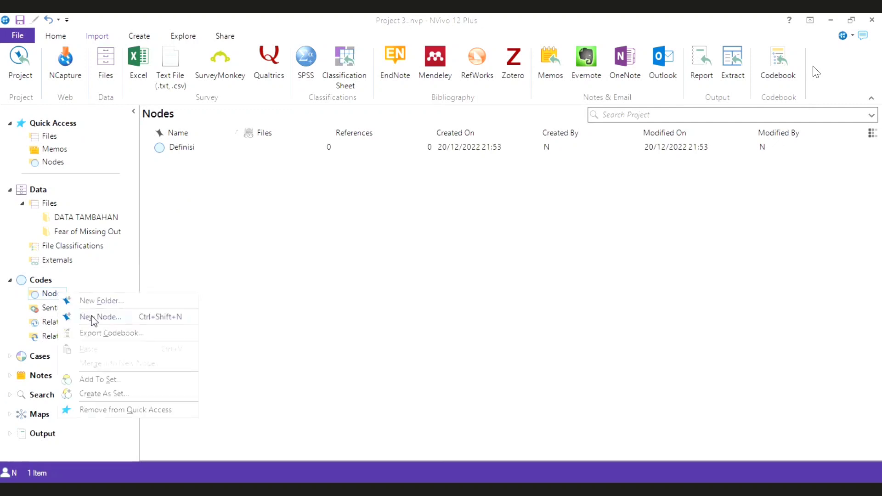
click(94, 318)
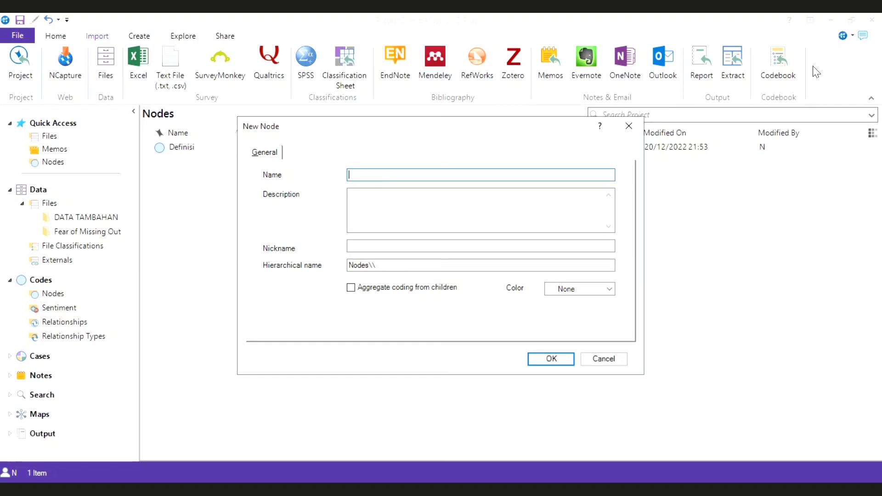
text(Media Sosial)
click(543, 370)
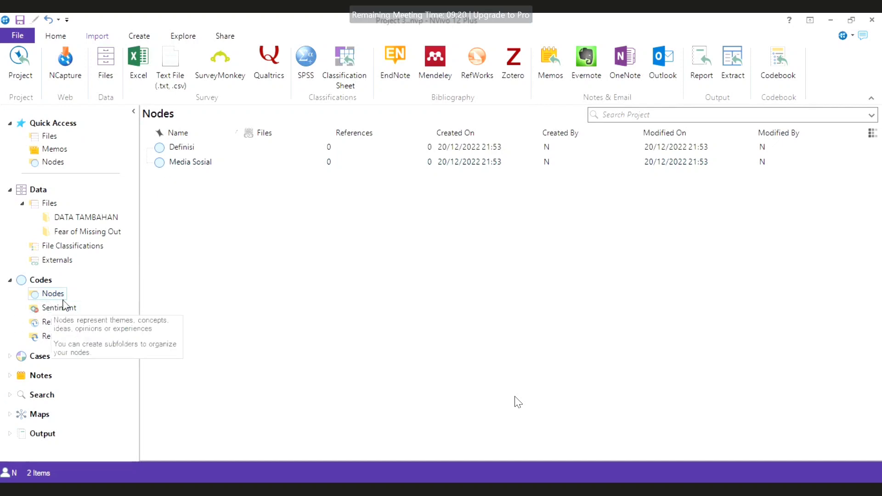
- Create a third top-level node named "Ruang lingkup" in the Nodes list
right_click(53, 297)
click(95, 319)
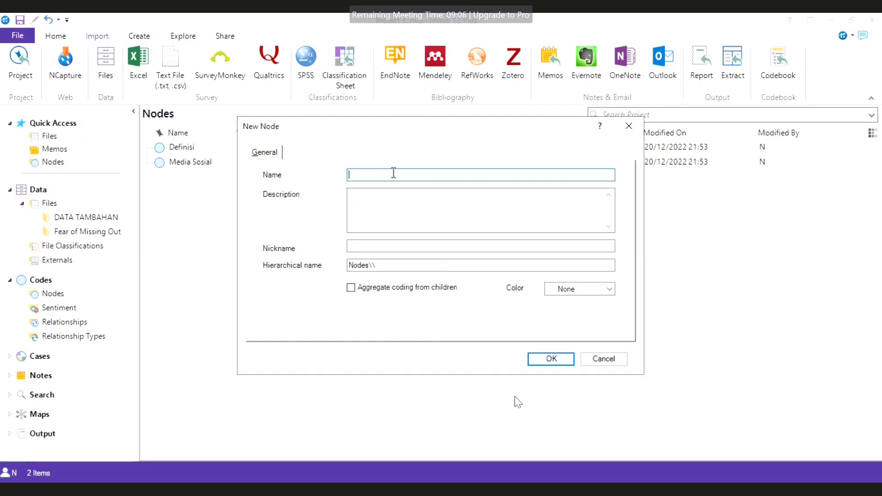
text(Ruang lingkup)
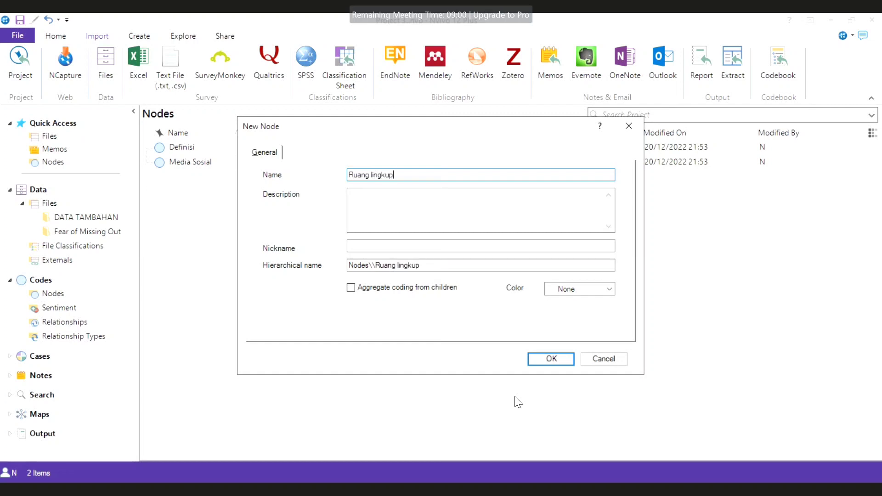
click(551, 358)
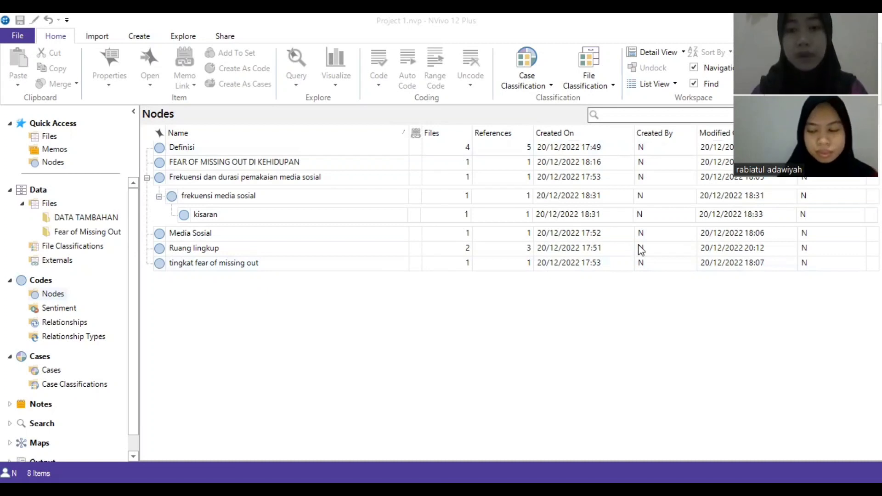
- Open the PDF "fear of missing out pada masa pandemi" from the Fear of Missing Out folder and bring its text column into view
click(81, 236)
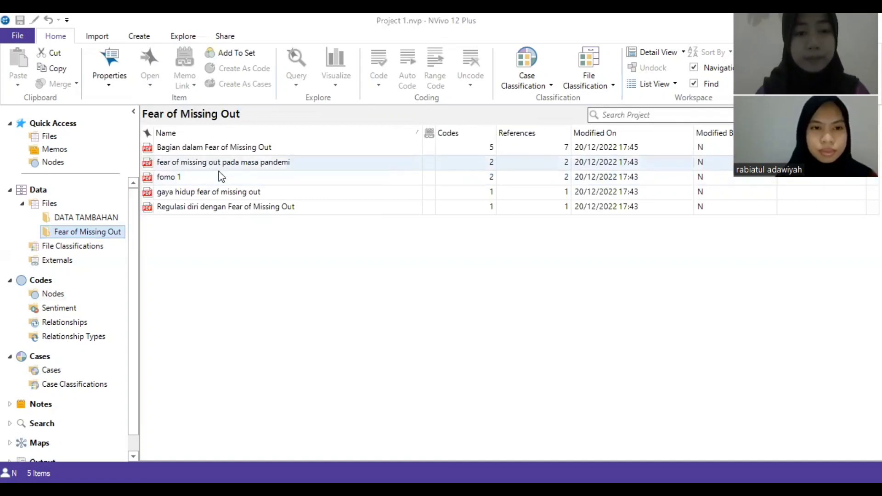
click(239, 162)
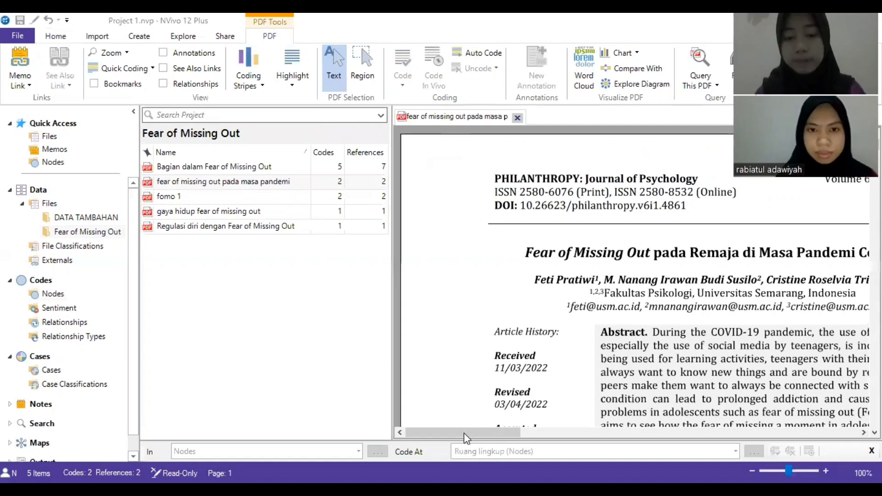
click(603, 433)
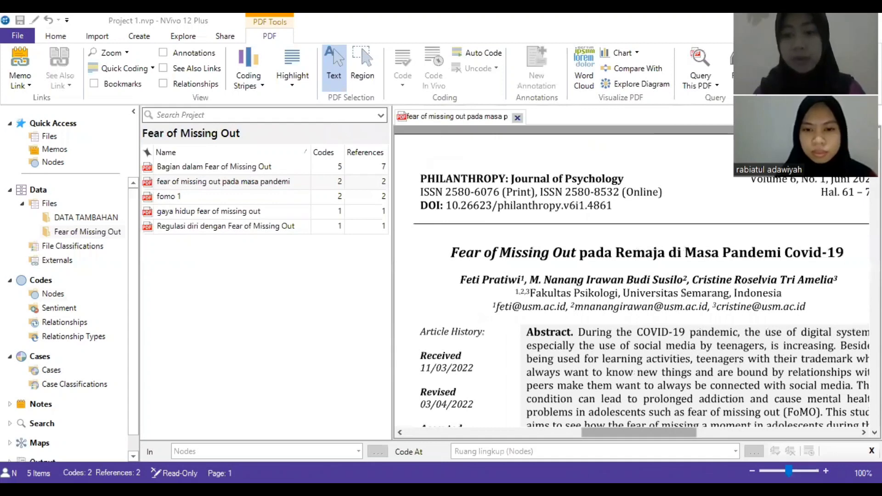
- Code the full page 3 sentence containing "media sosial sebagai media yang mudah diakses" at the existing Media Sosial node
scroll(632, 278, down, 8)
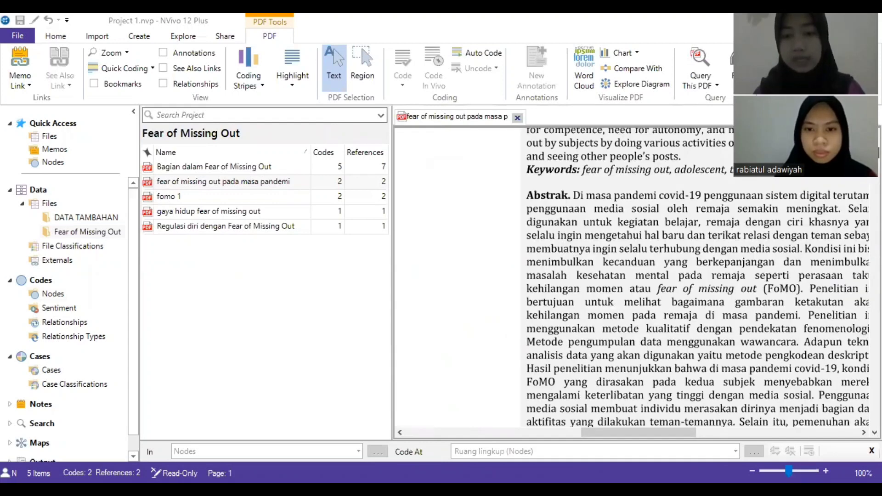
scroll(632, 278, down, 10)
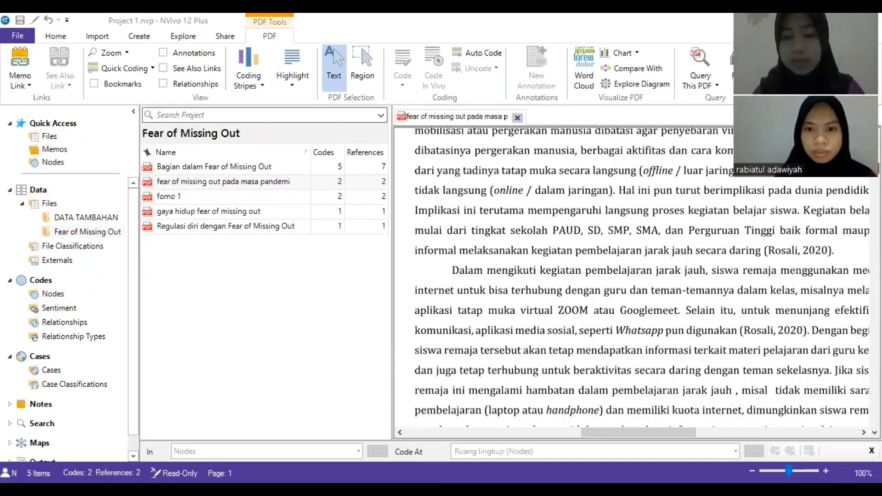
scroll(632, 278, down, 5)
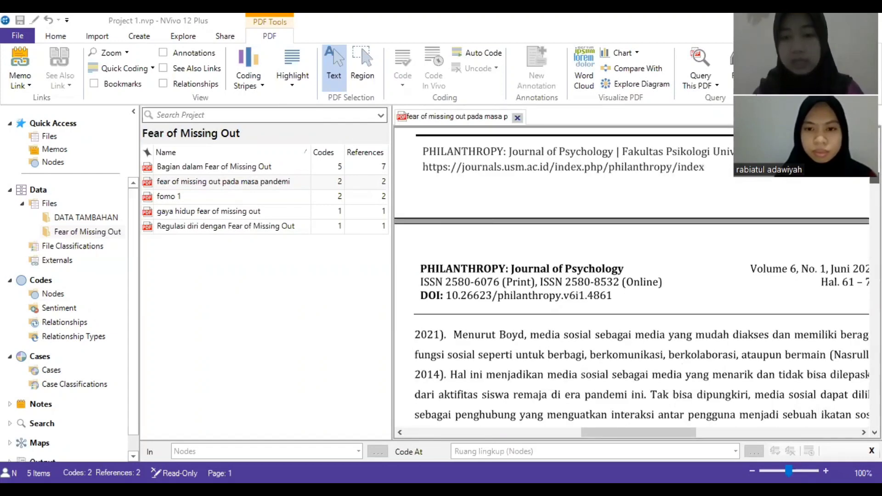
scroll(632, 278, down, 5)
scroll(456, 207, up, 2)
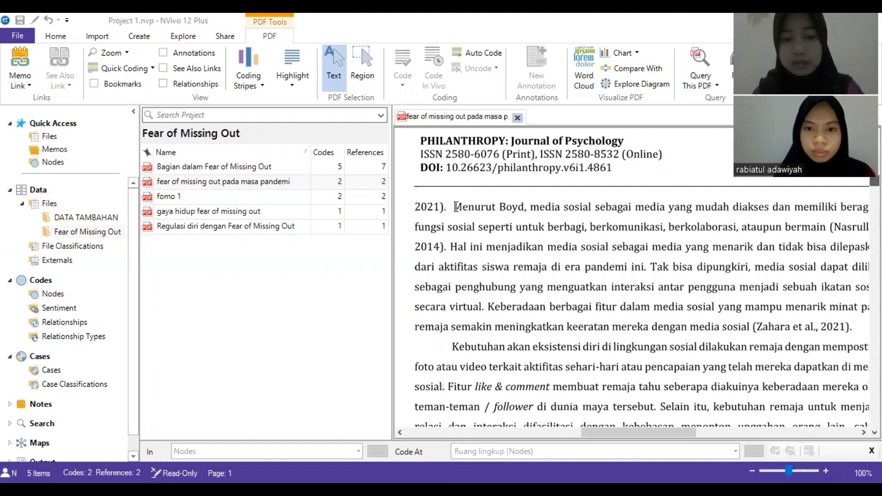
drag(481, 217, 450, 251)
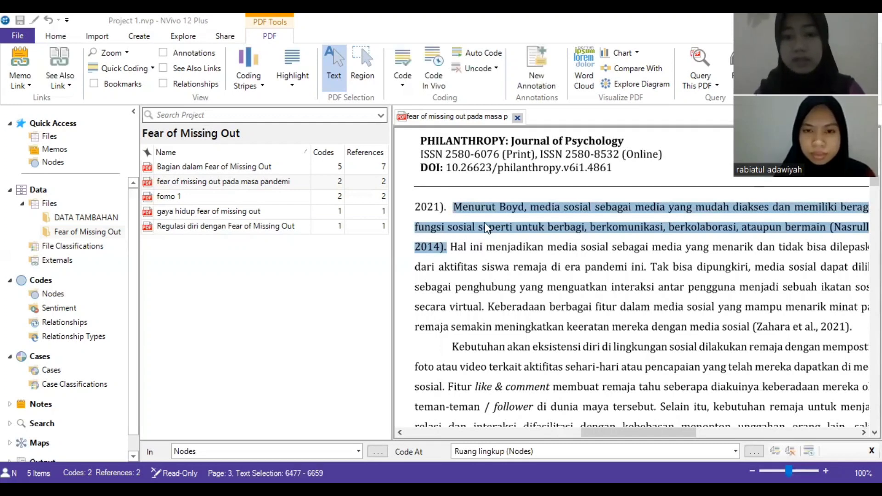
right_click(488, 229)
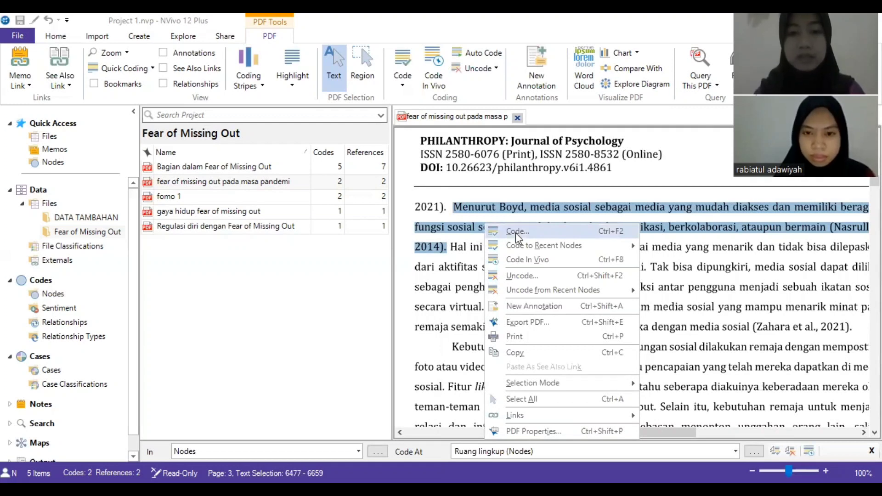
click(516, 233)
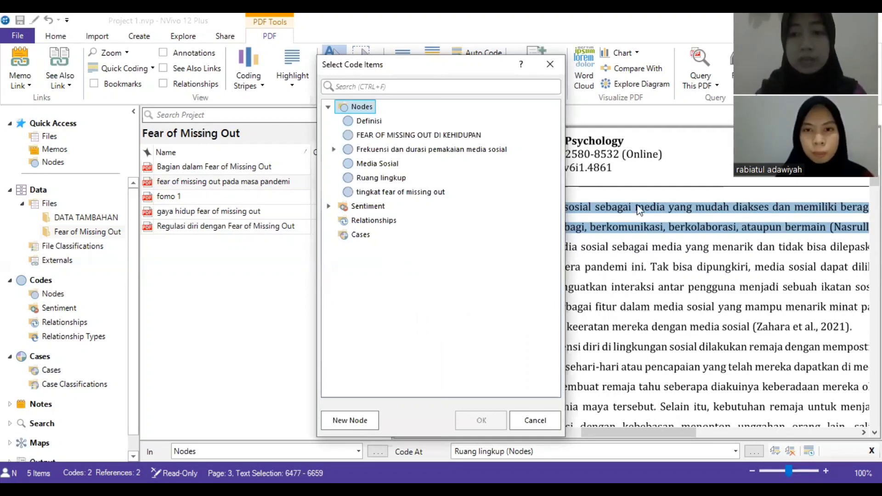
click(378, 164)
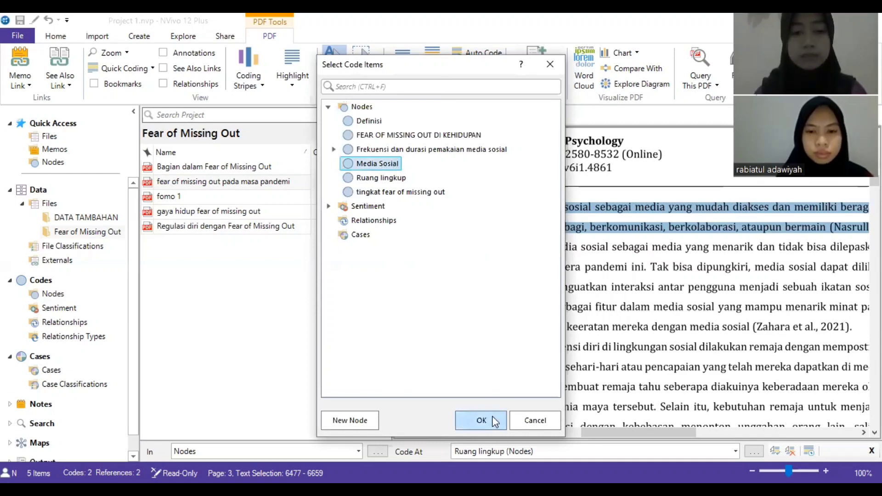
click(481, 421)
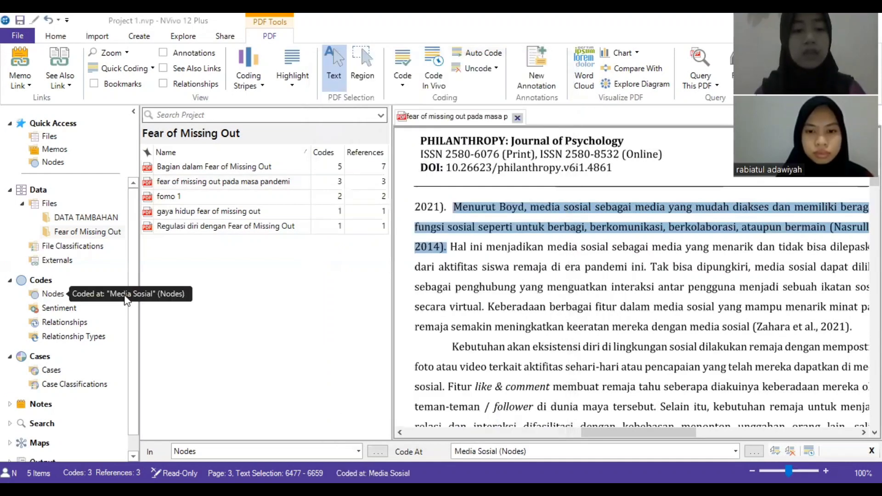
- Open the Media Sosial node and review the passages coded there from each source PDF
click(53, 294)
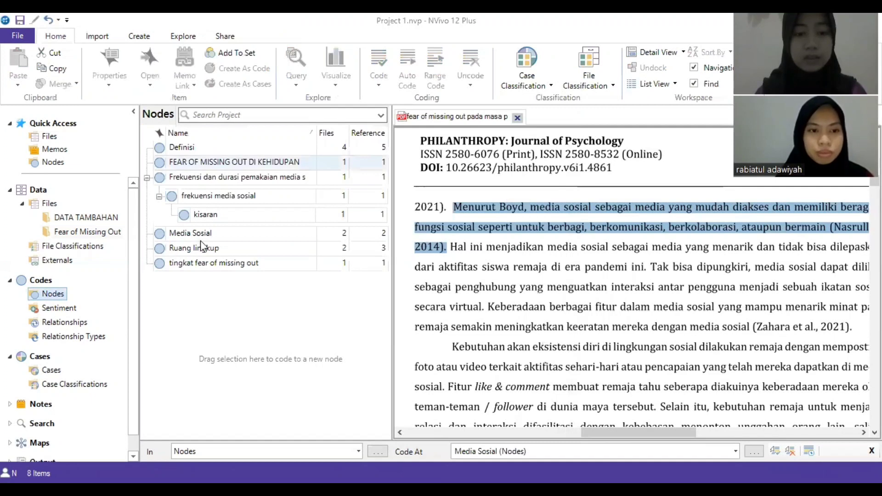
click(212, 234)
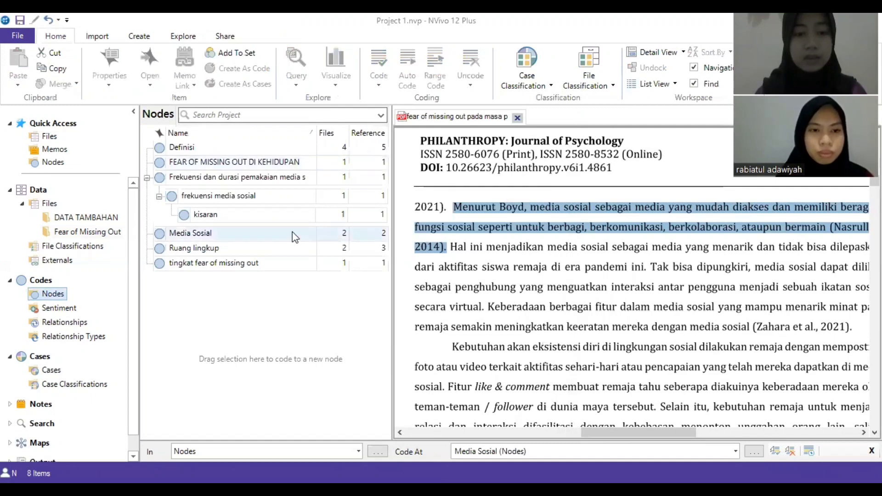
double_click(200, 235)
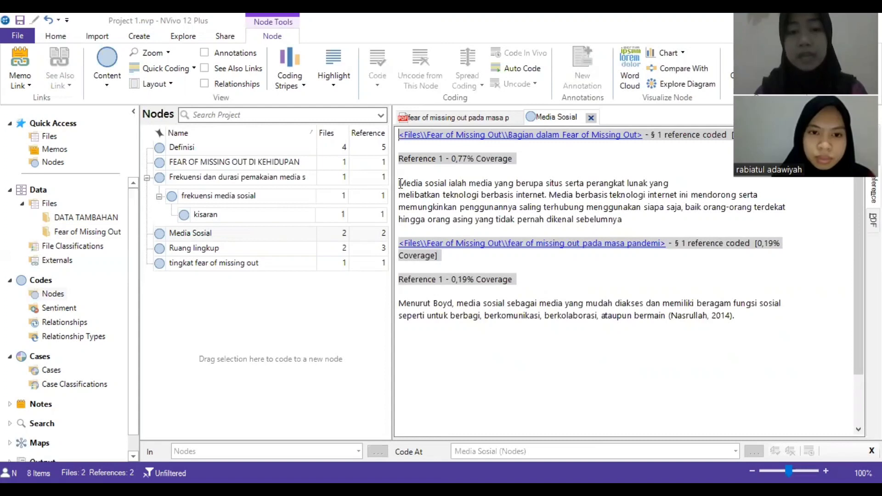
drag(400, 183, 630, 228)
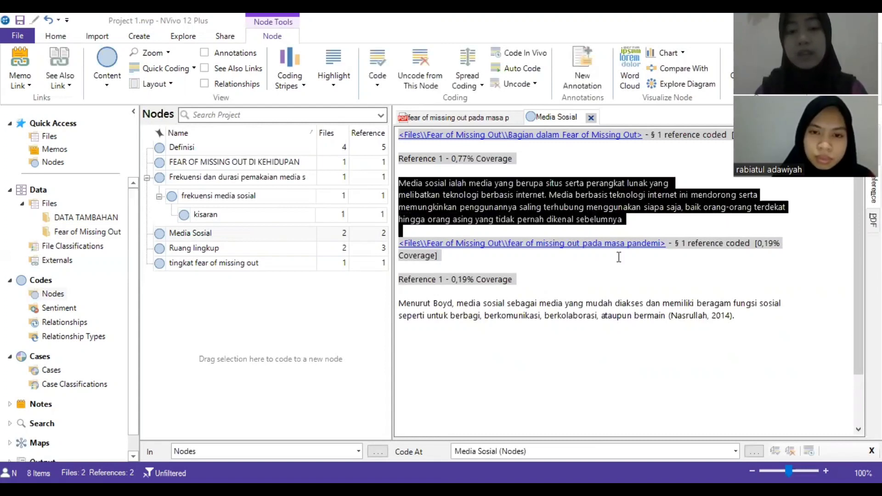
click(574, 322)
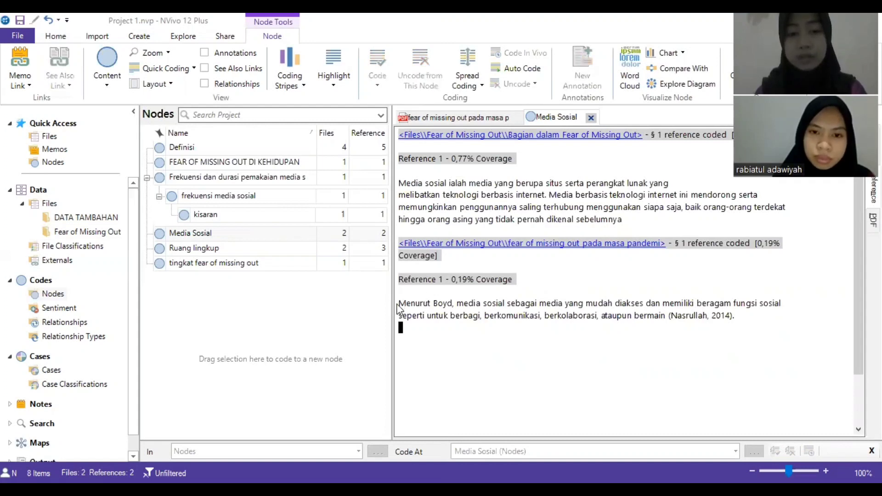
drag(402, 304, 724, 338)
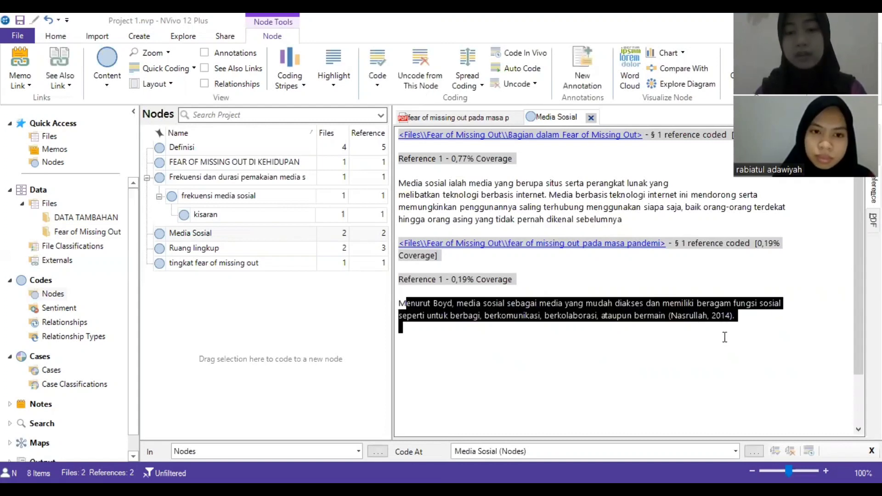
click(509, 366)
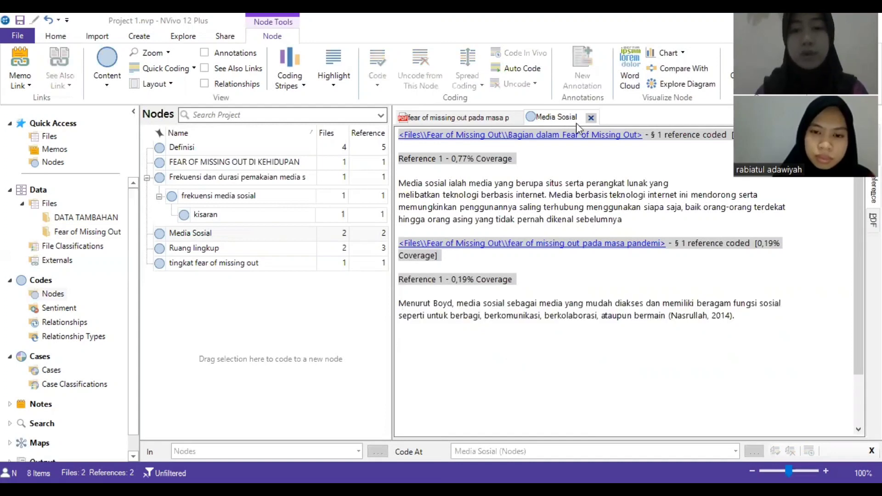
click(262, 321)
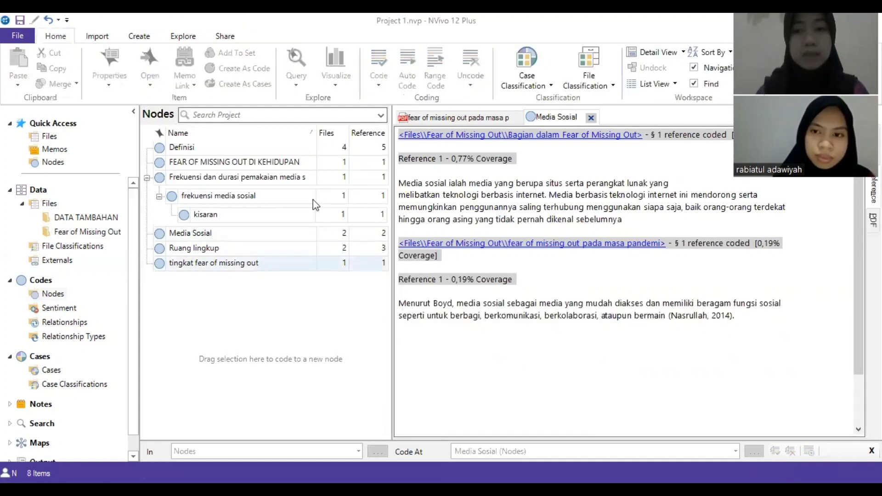
- Open the PDF "gaya hidup fear of missing out" from the Fear of Missing Out folder
click(97, 236)
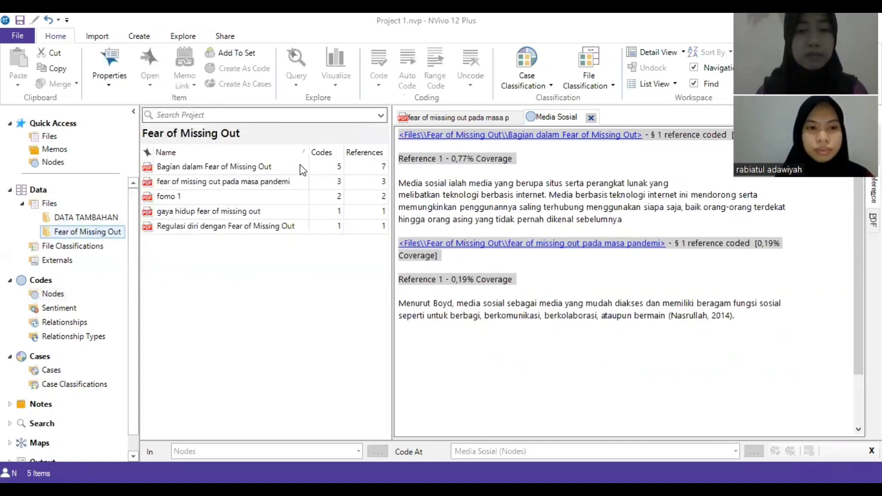
click(206, 212)
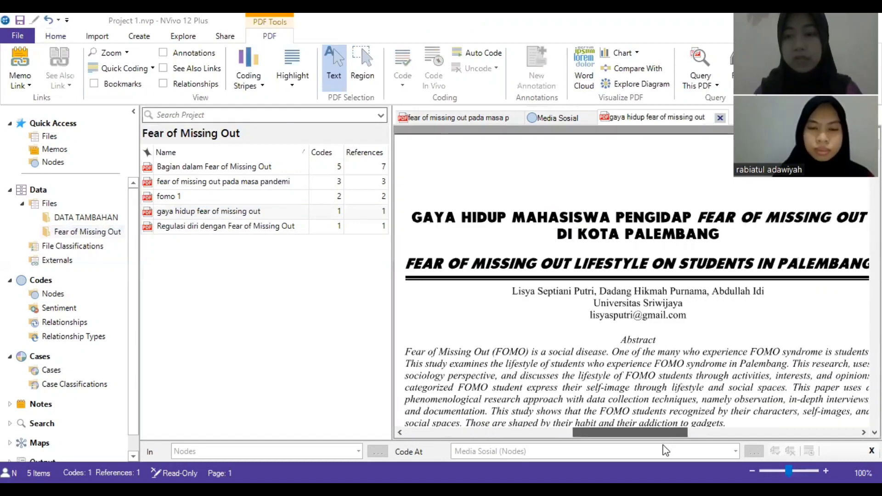
drag(631, 432, 633, 433)
- Code the page 2 passage from "Motif yang paling tinggi" through "(APJII, 2017)" at the node FEAR OF MISSING OUT DI KEHIDUPAN
drag(875, 143, 875, 161)
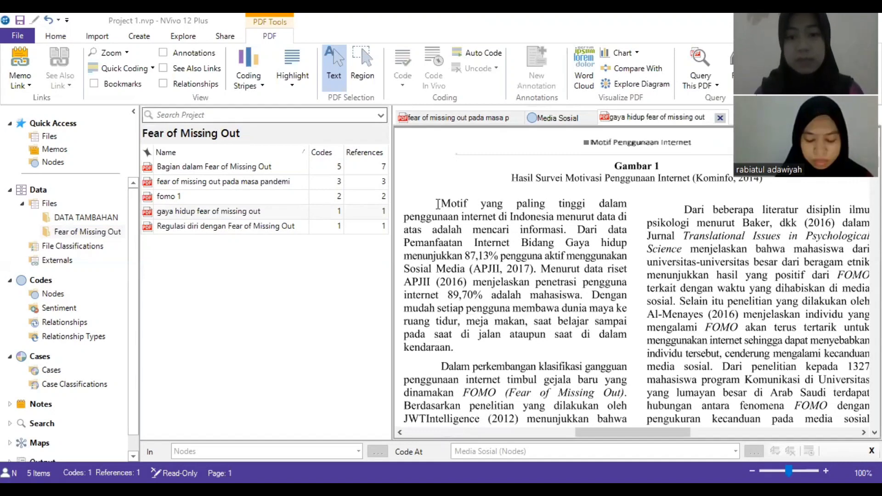
drag(437, 204, 537, 271)
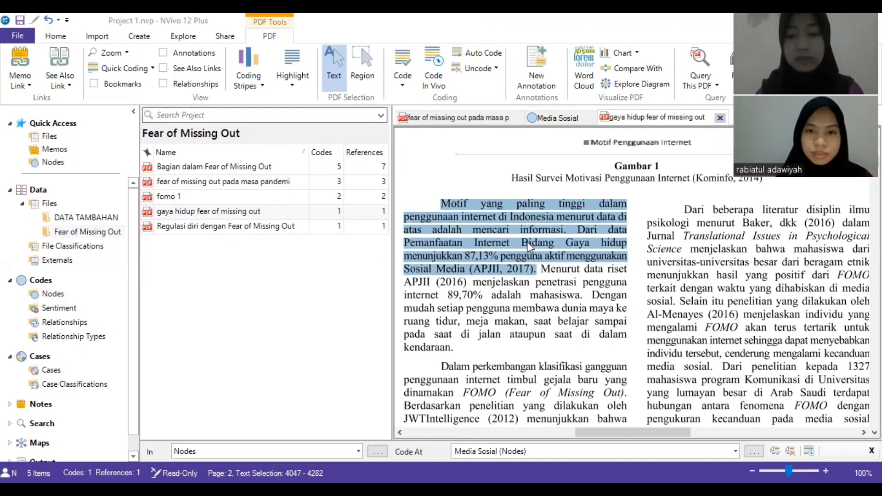
right_click(549, 249)
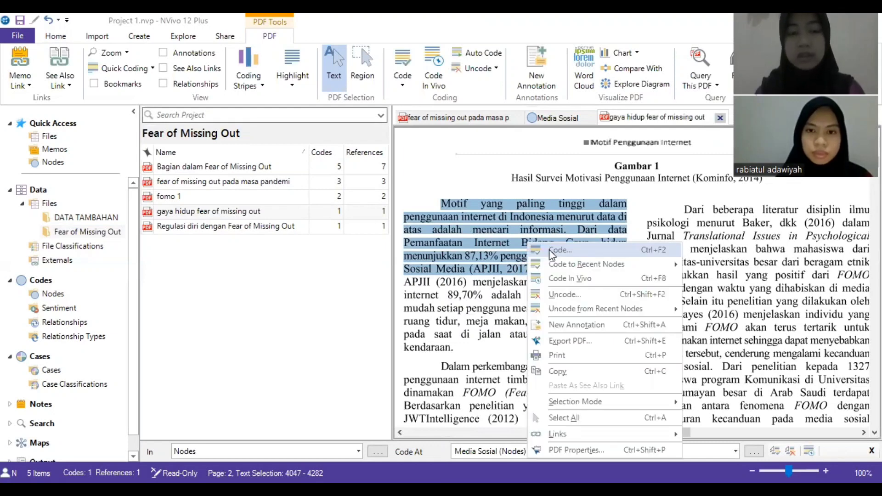
click(549, 249)
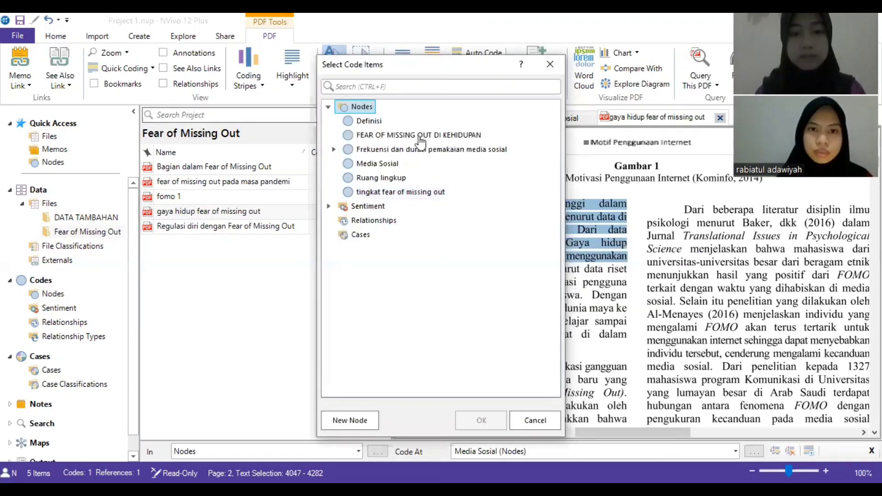
click(420, 136)
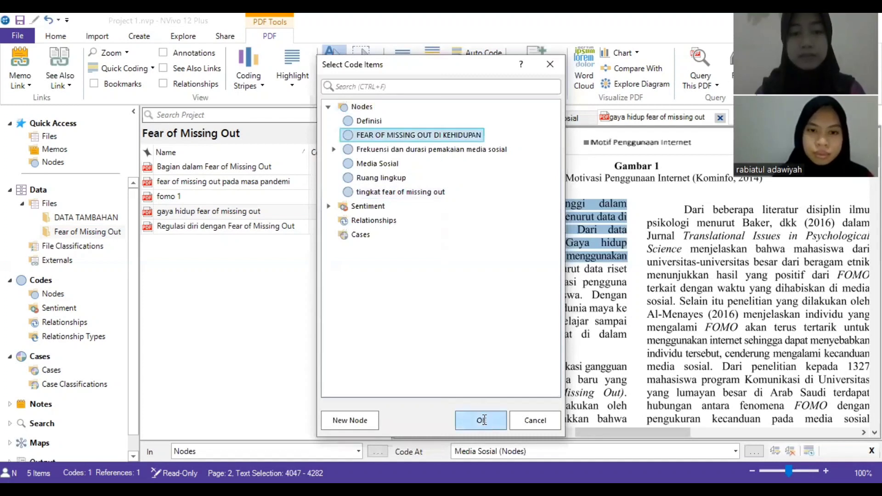
click(482, 420)
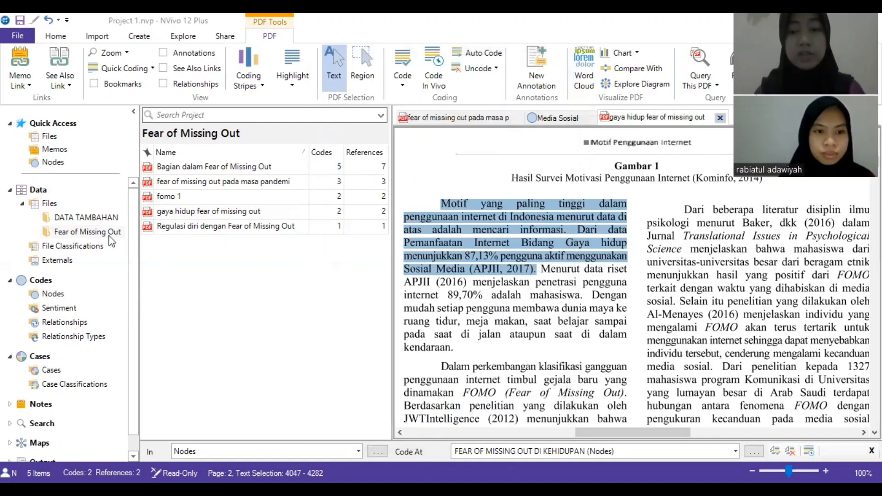
- Open the node FEAR OF MISSING OUT DI KEHIDUPAN and review its coded reference from the "gaya hidup fear of missing out" PDF
click(54, 296)
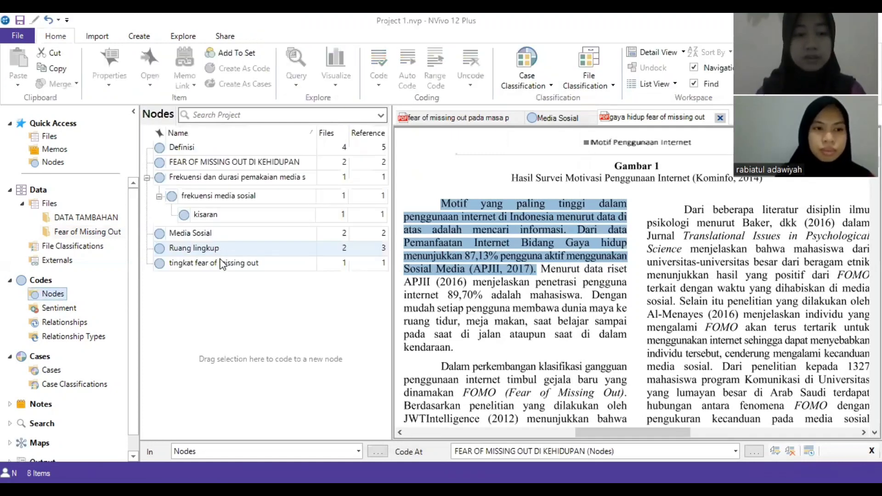
click(304, 160)
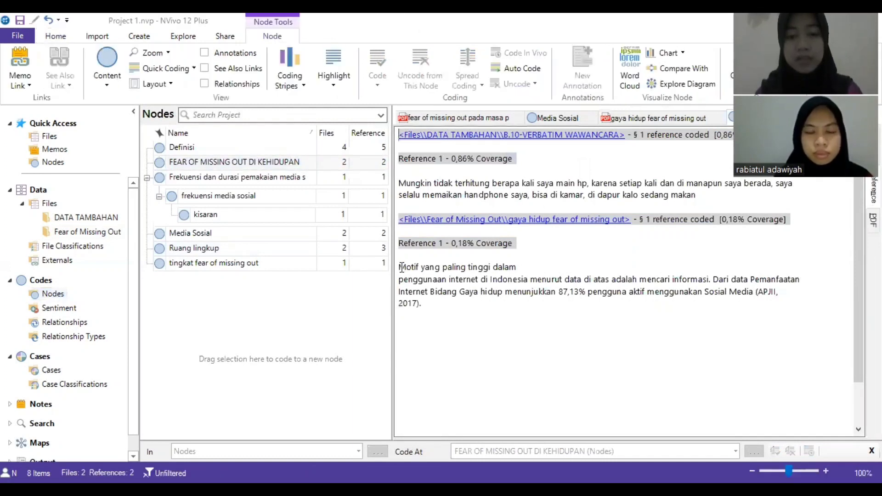
drag(400, 267, 408, 280)
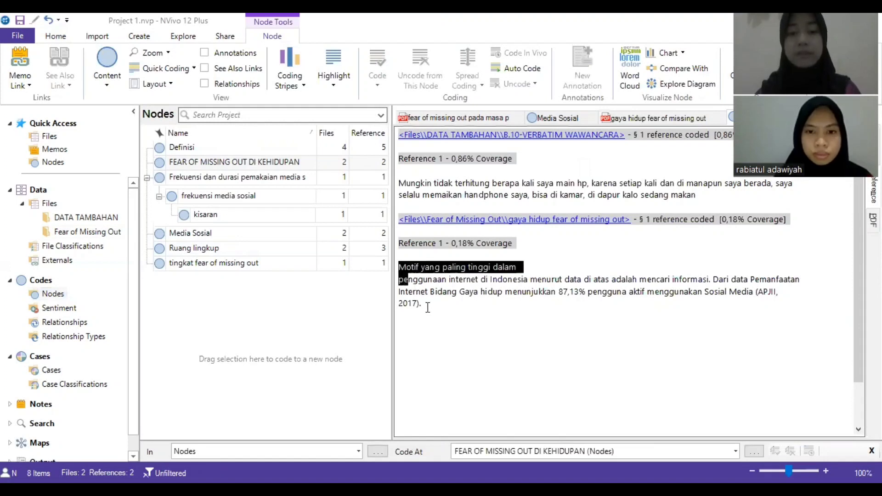
drag(428, 307, 428, 307)
click(428, 324)
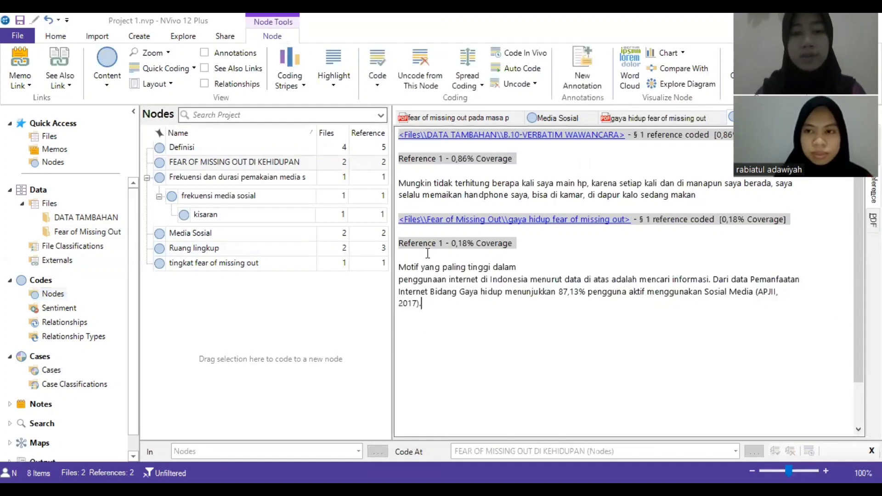
- Create a mind map named "MIND MAP FEAR" and save the project
click(174, 41)
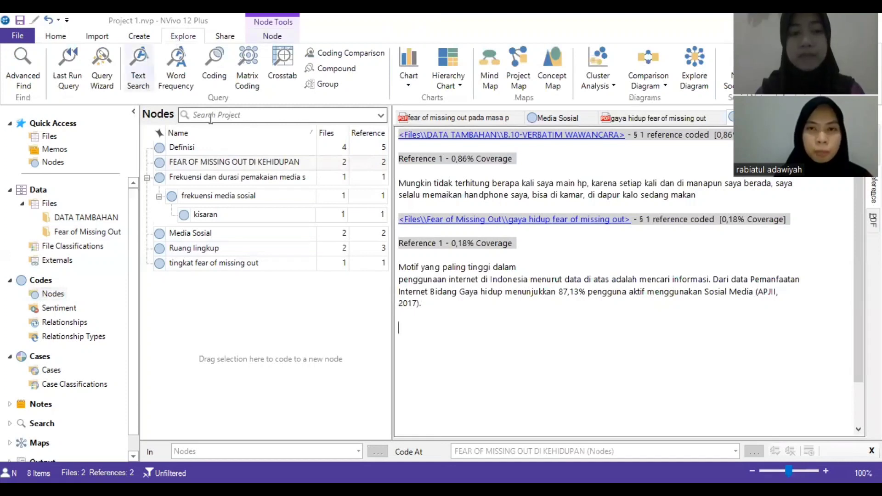
click(491, 81)
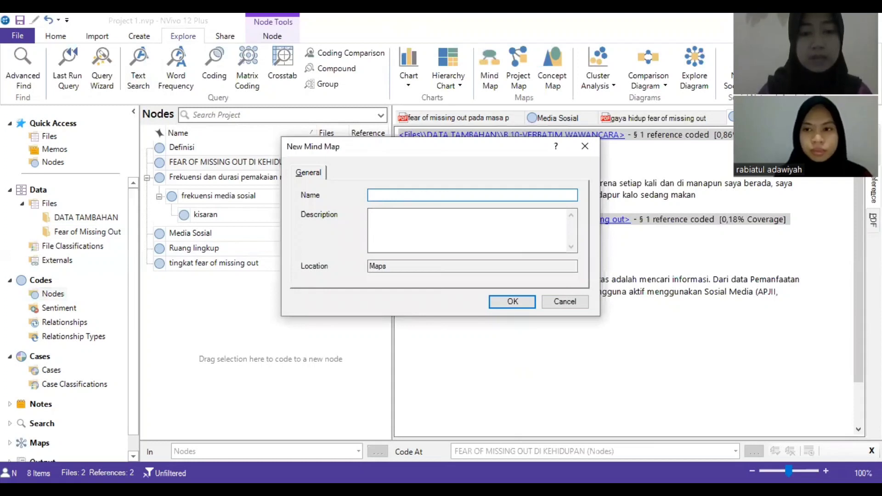
text(MIND)
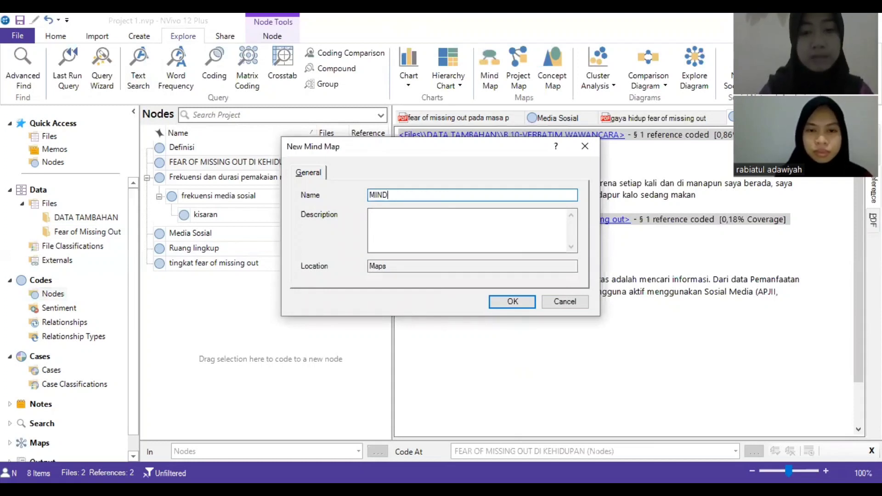
text( MAP)
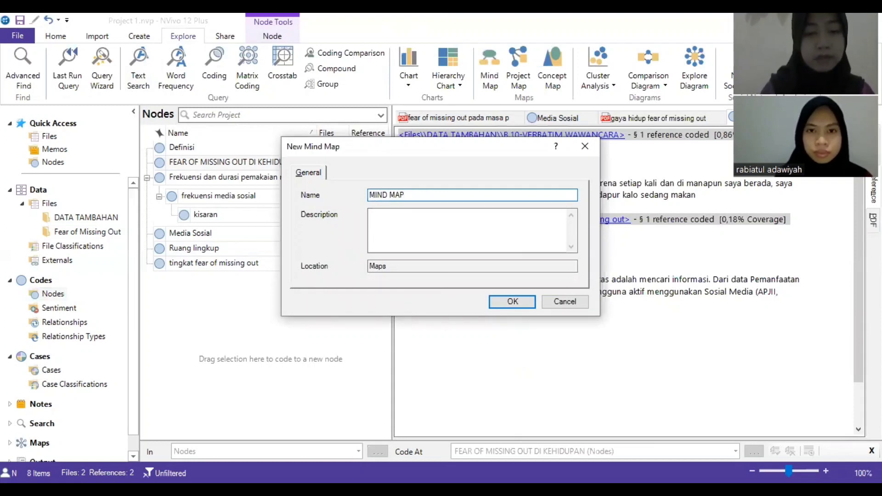
text( FEAR)
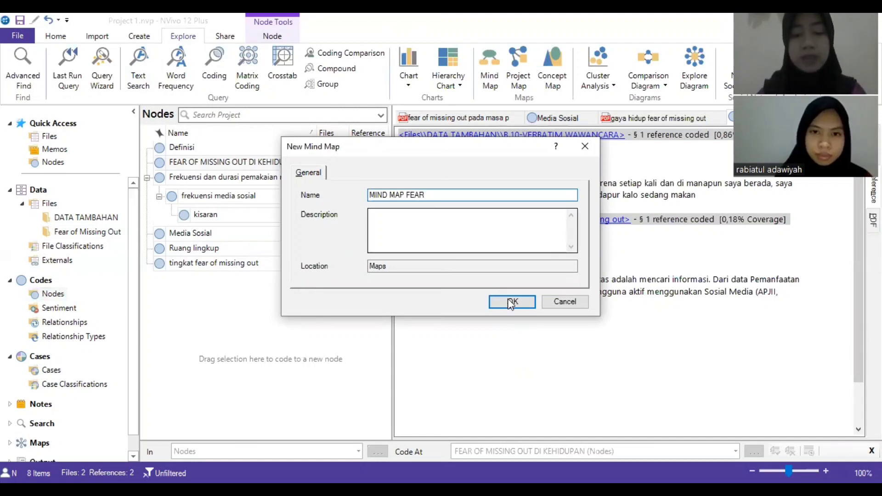
click(510, 302)
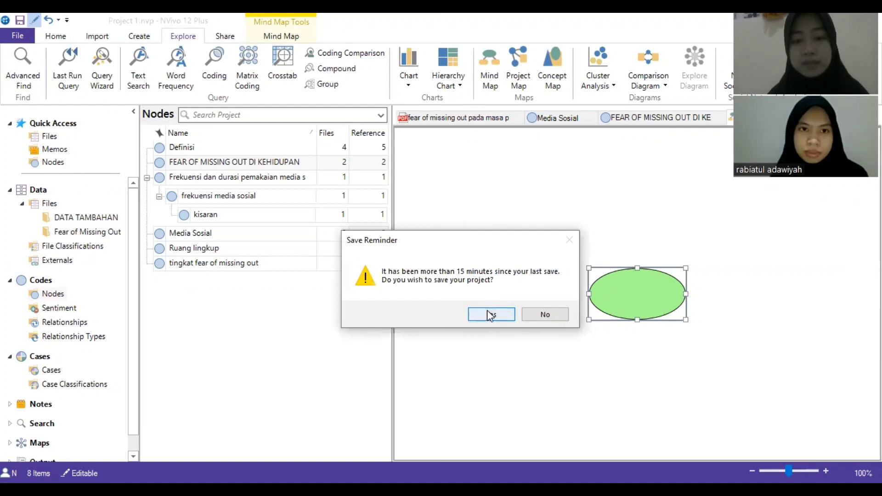
click(488, 313)
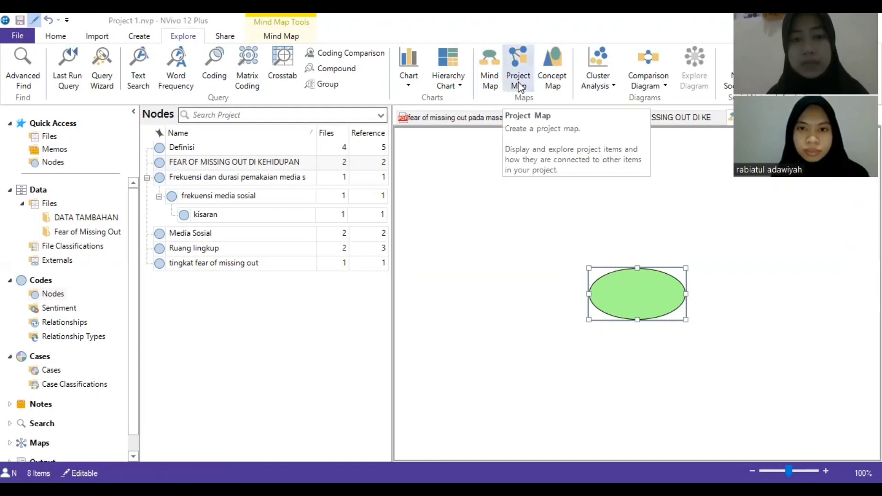
- Create a project map named "PROJECT MAPS FOMO"
click(521, 87)
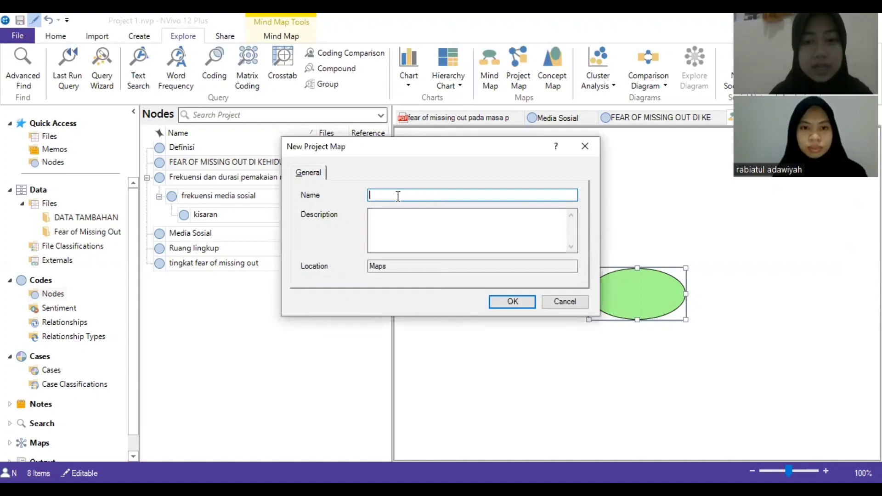
text(p)
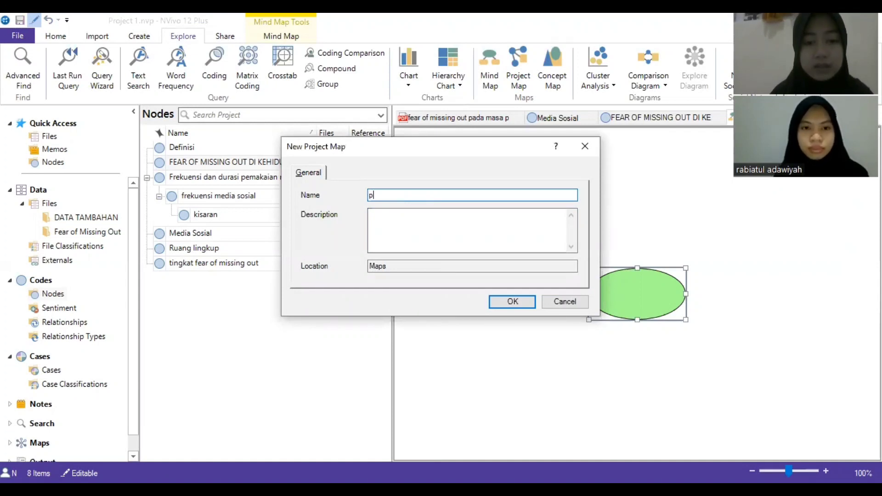
key(BackSpace)
text(P)
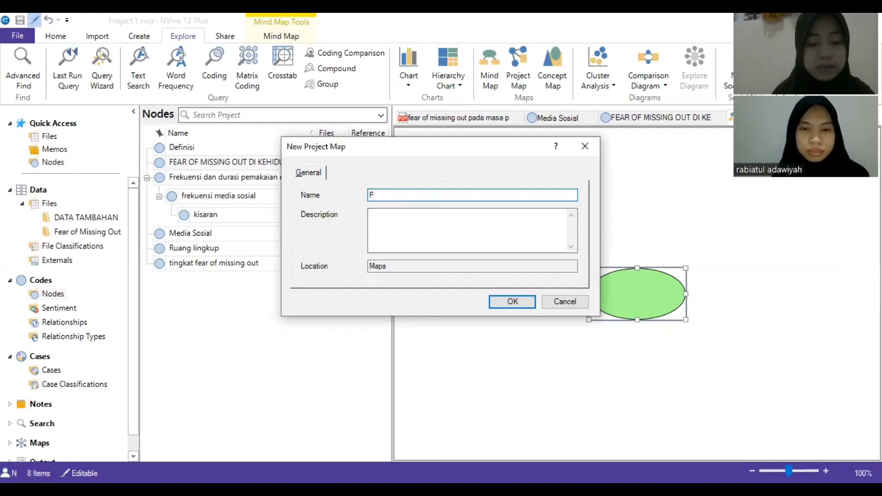
text(ROJECT)
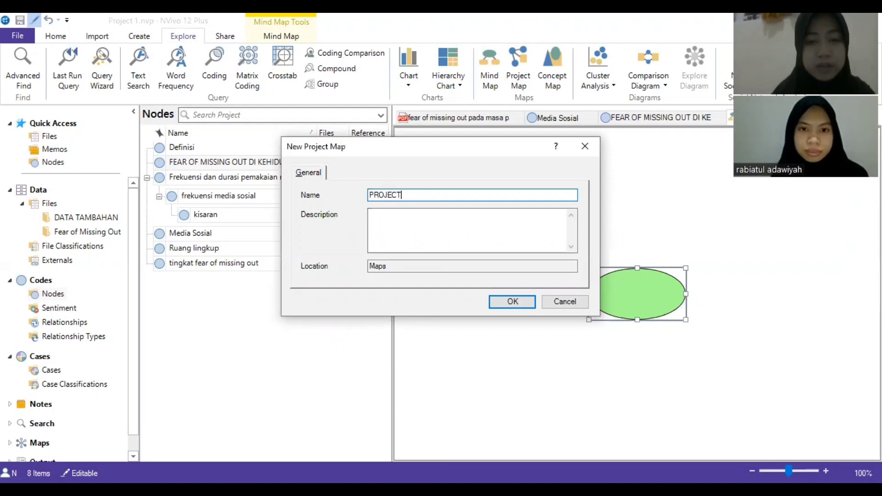
text( MAPS FOMO)
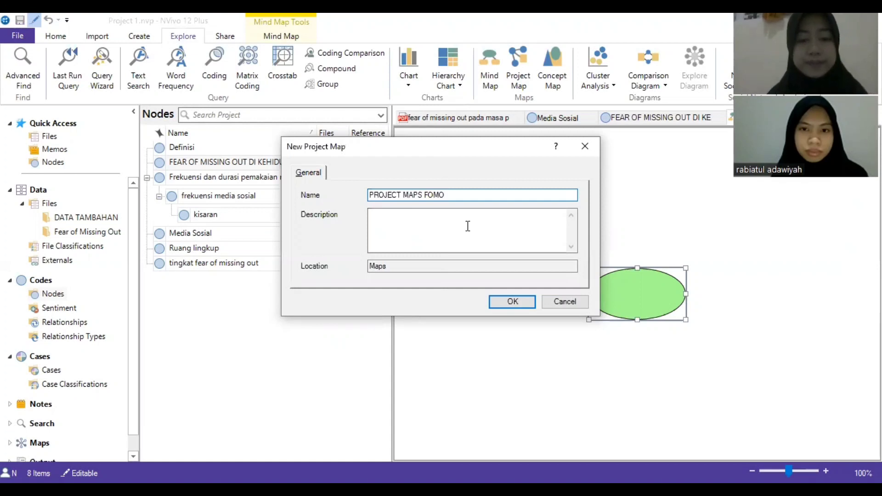
click(512, 302)
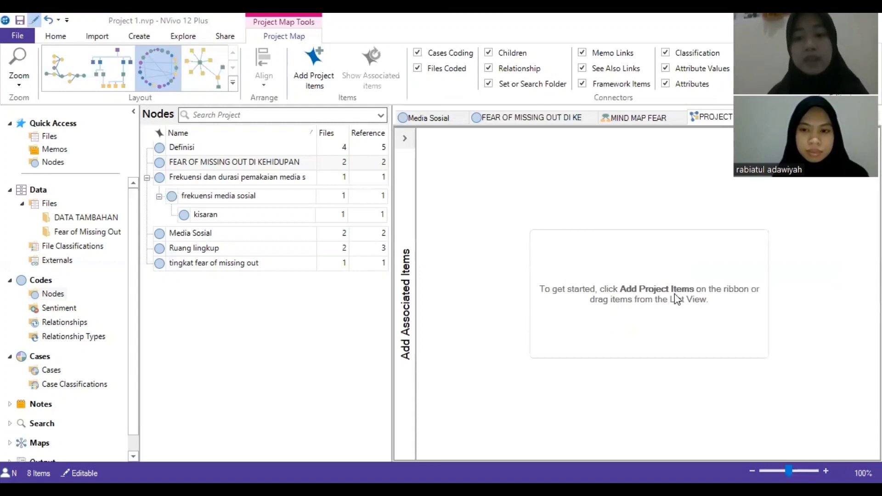
- Add all items from the Nodes folder to the project map
click(323, 87)
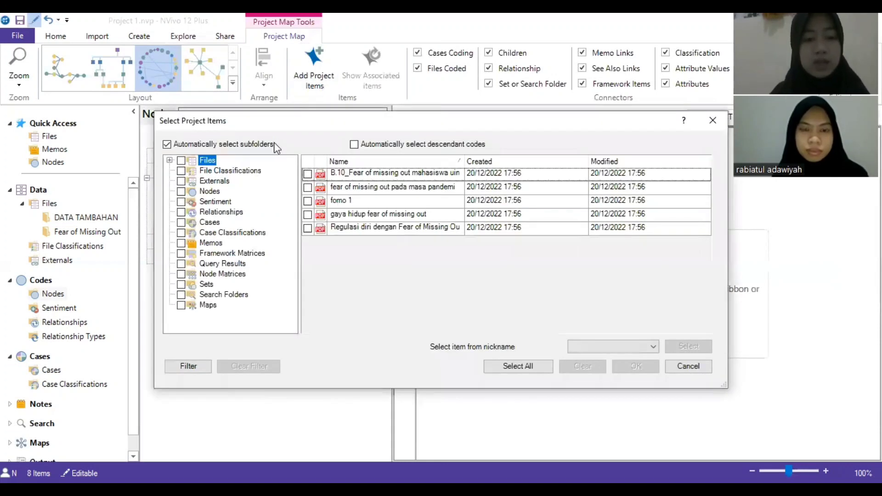
click(182, 192)
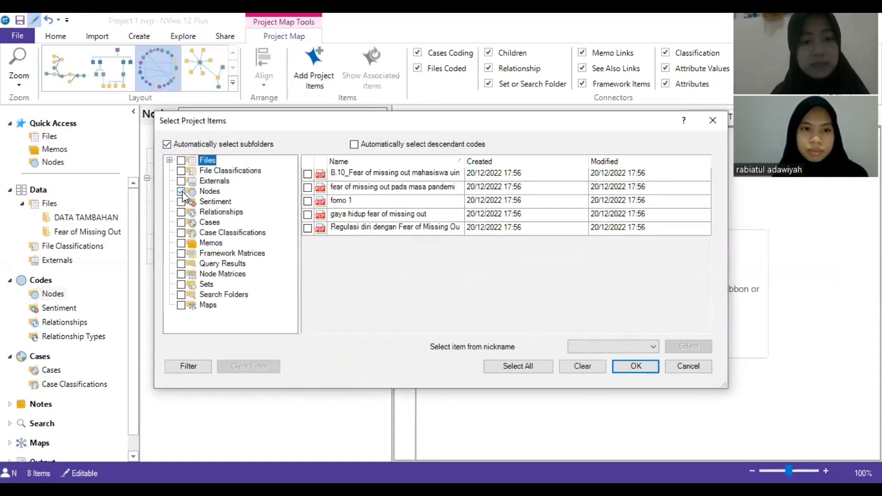
click(194, 193)
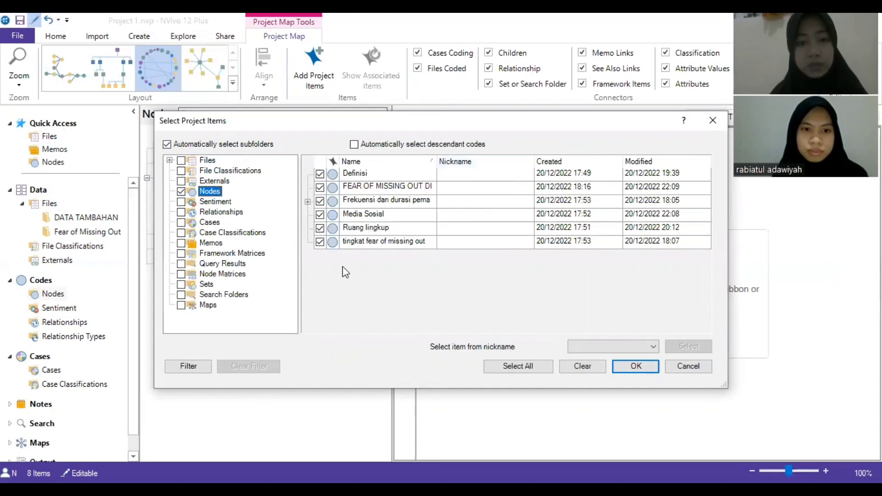
click(637, 367)
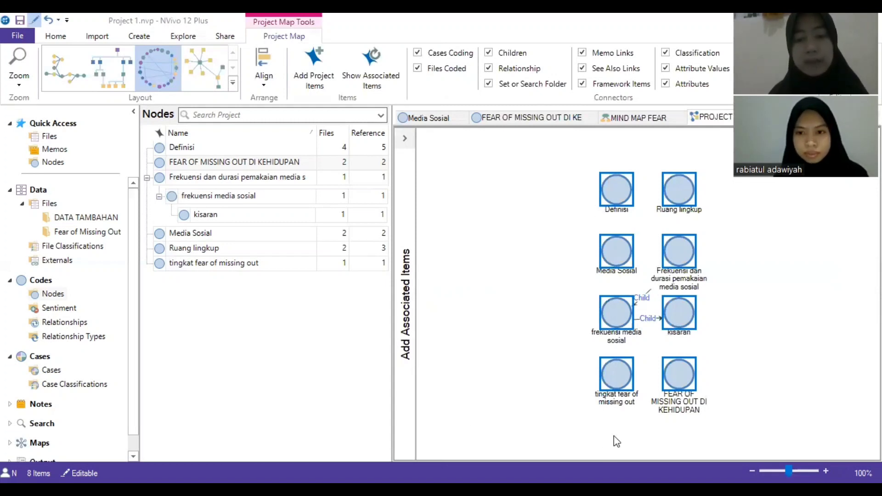
- Try the hierarchical, branching-star and circular layouts on the project map's nodes
click(101, 78)
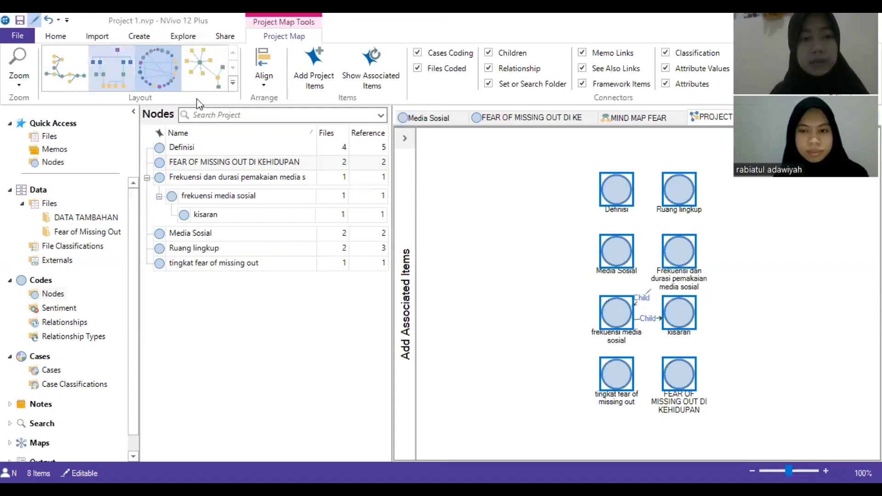
click(124, 74)
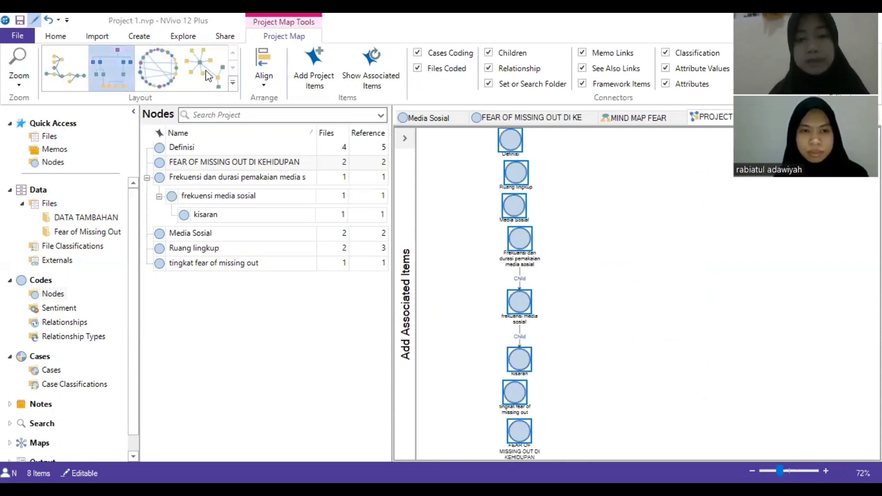
click(207, 71)
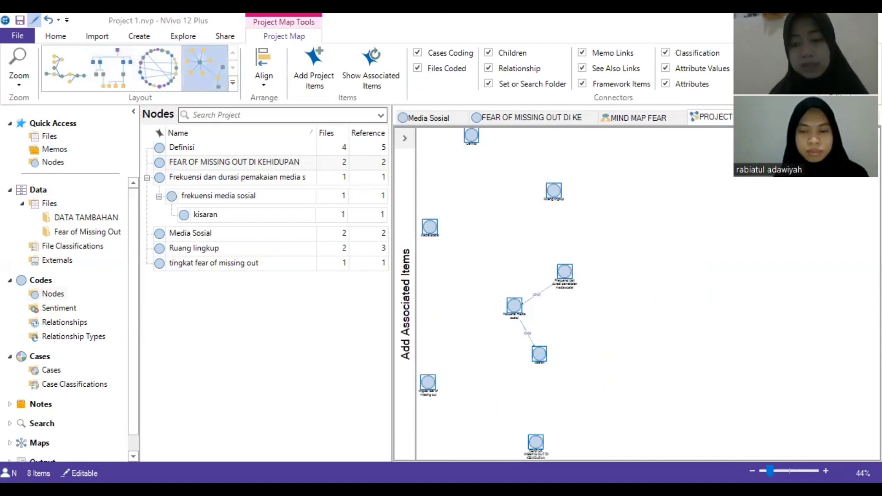
click(752, 471)
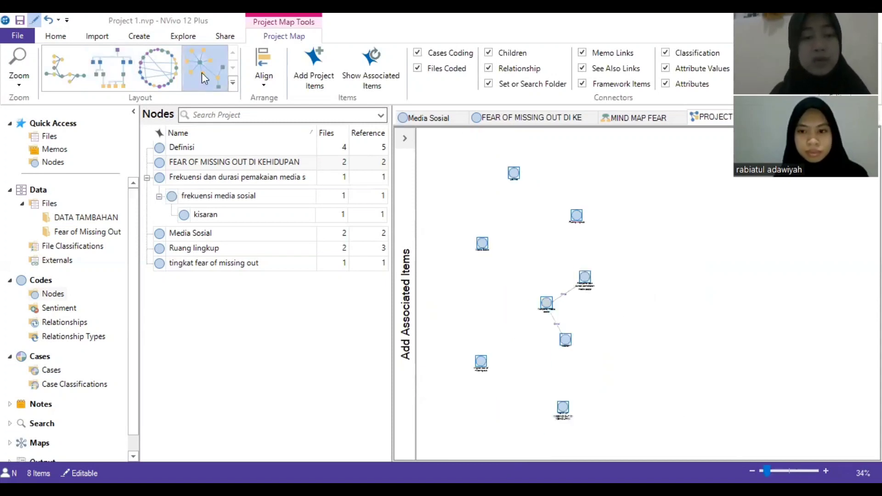
click(158, 68)
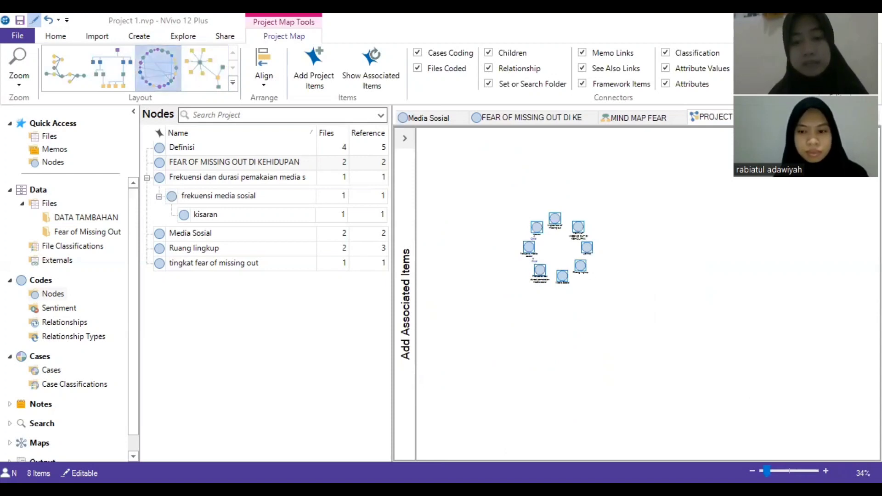
- Arrange the project map's nodes with the Layered Directed Graph layout
click(826, 471)
click(826, 471)
click(826, 471)
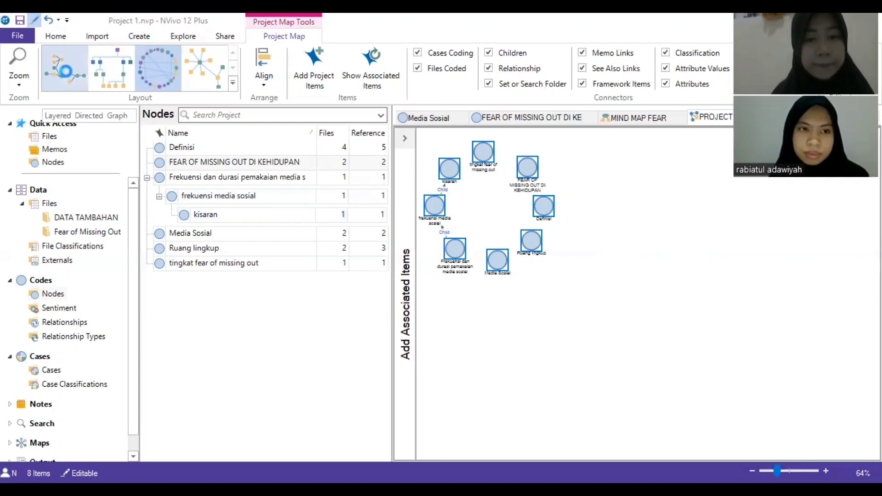
click(66, 72)
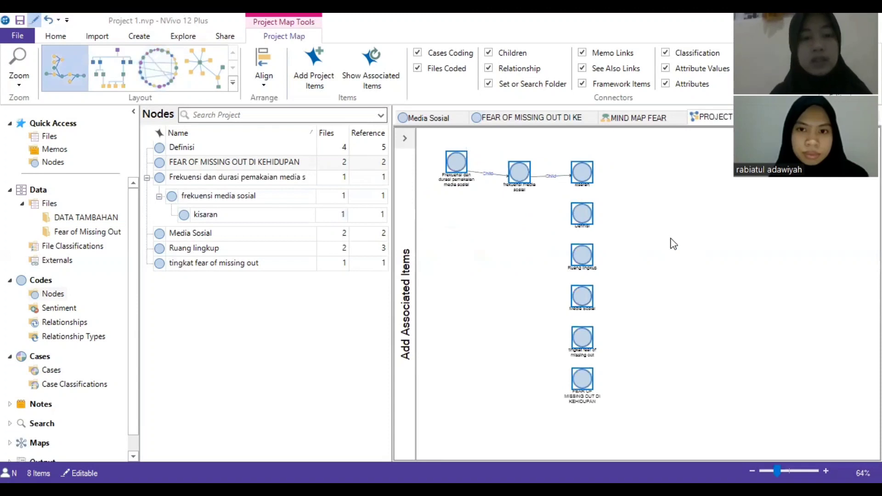
click(487, 197)
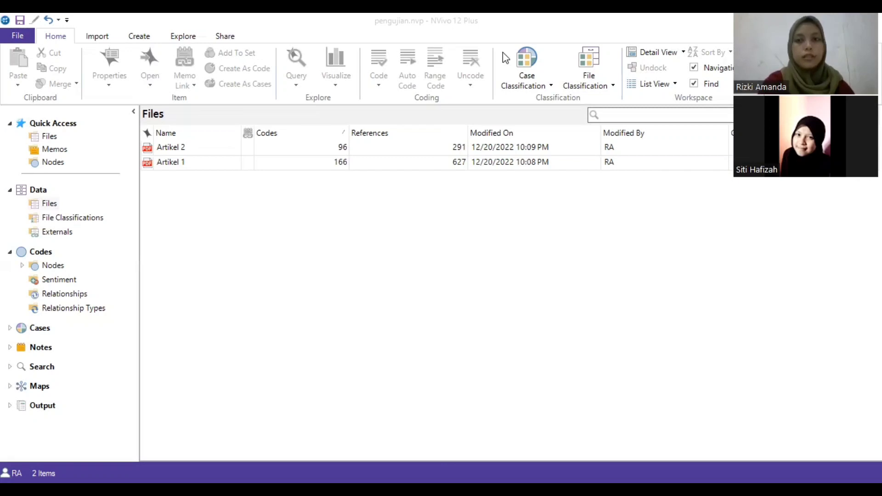
- Open the Artikel 2 PDF from the Files list of the pengujian project to view it, and close it again
click(208, 145)
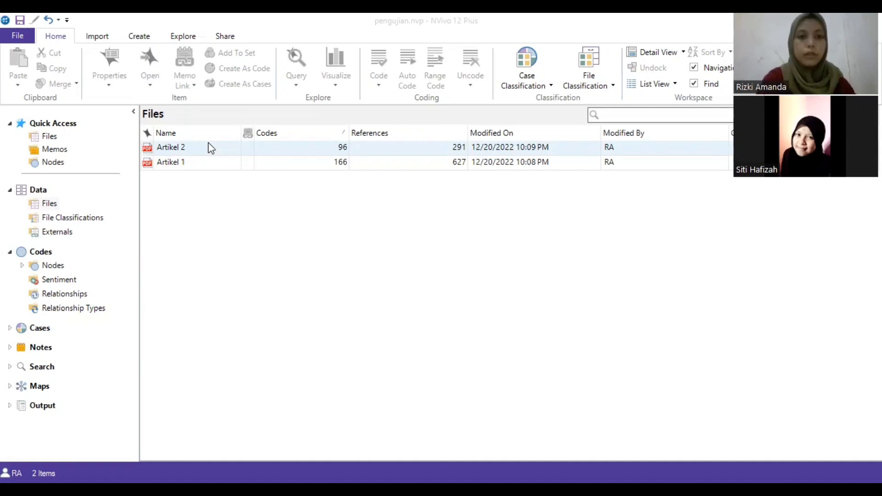
click(259, 146)
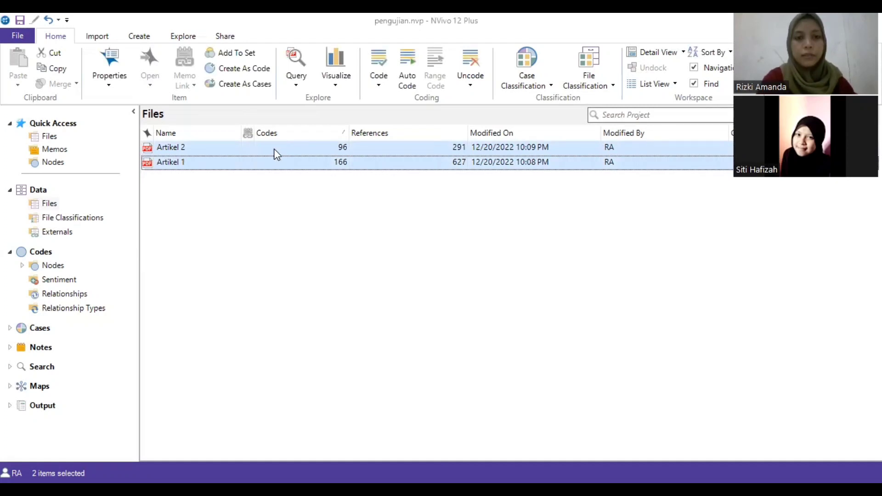
double_click(273, 148)
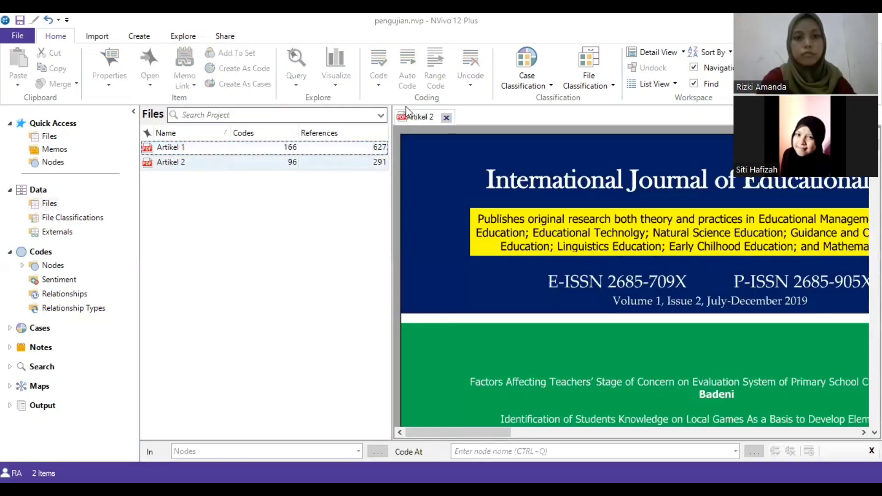
click(447, 118)
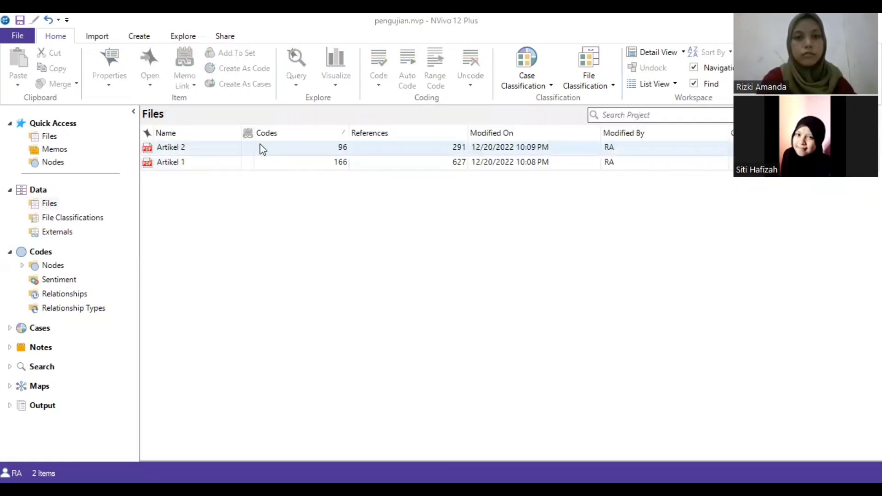
- Start auto coding Artikel 1 and Artikel 2 together with the Identify themes method
shift+click(320, 164)
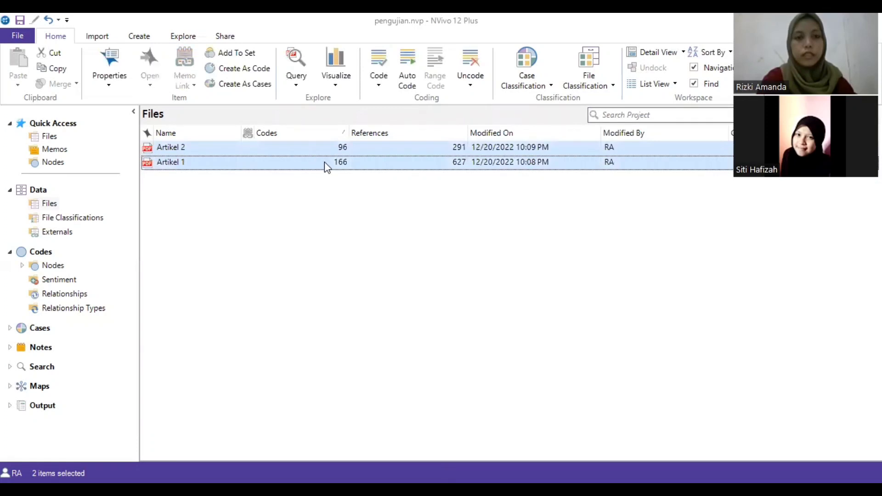
right_click(327, 166)
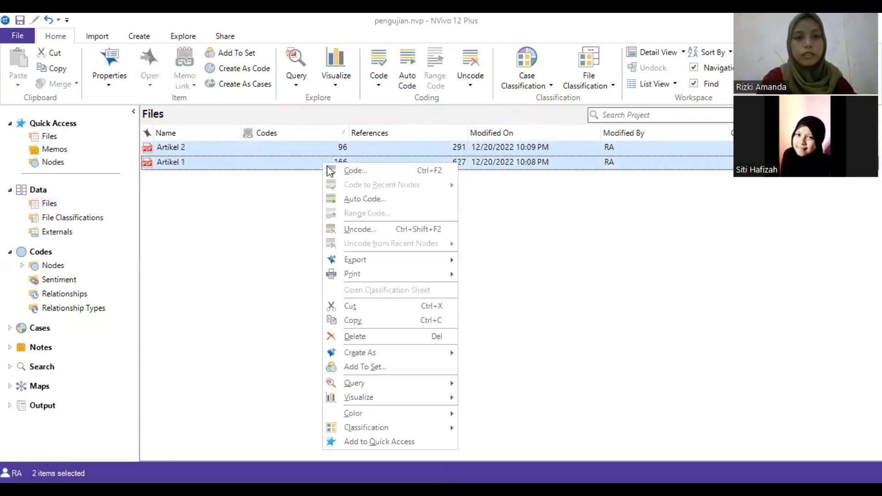
click(357, 200)
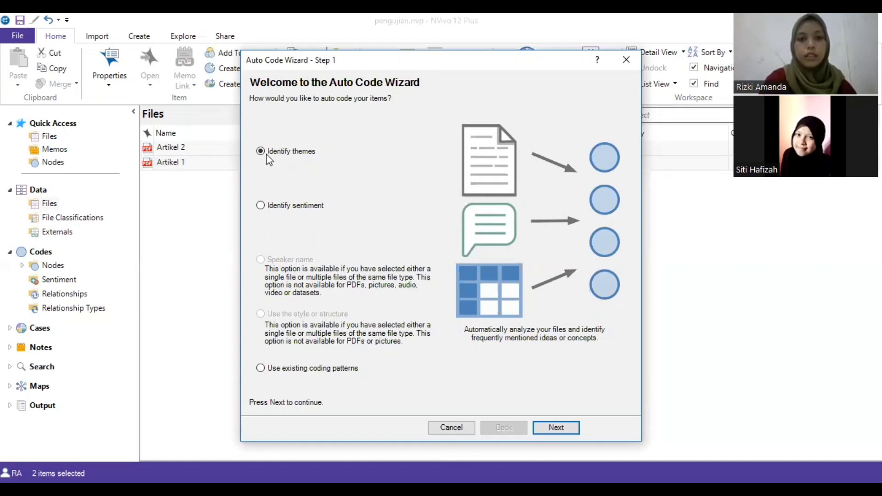
click(569, 426)
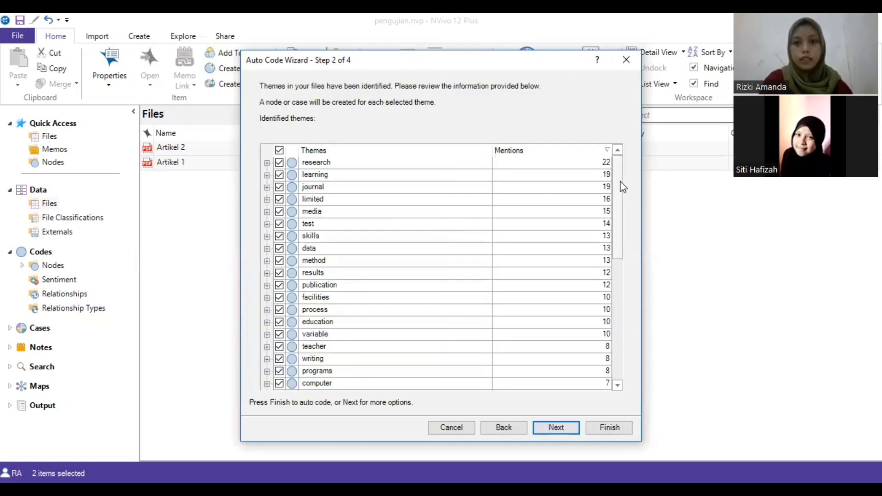
- Review the identified themes and their mentions, including the subthemes under research
drag(622, 187, 617, 285)
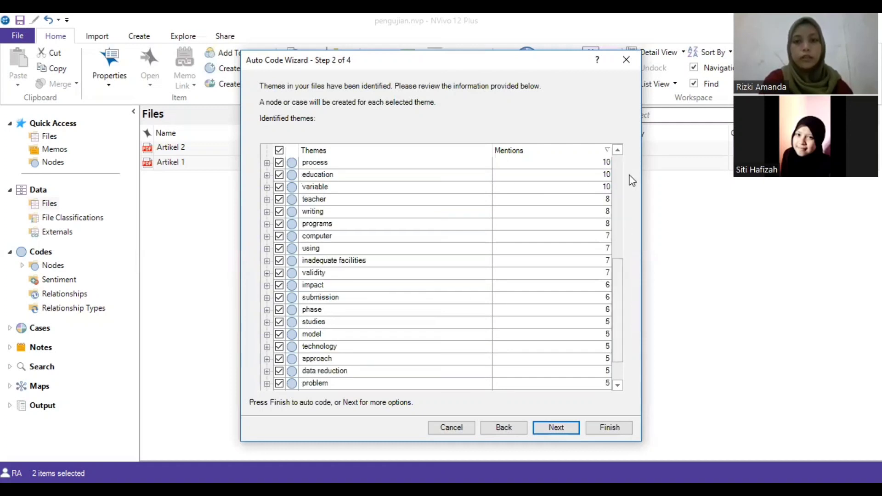
scroll(365, 179, up, 4)
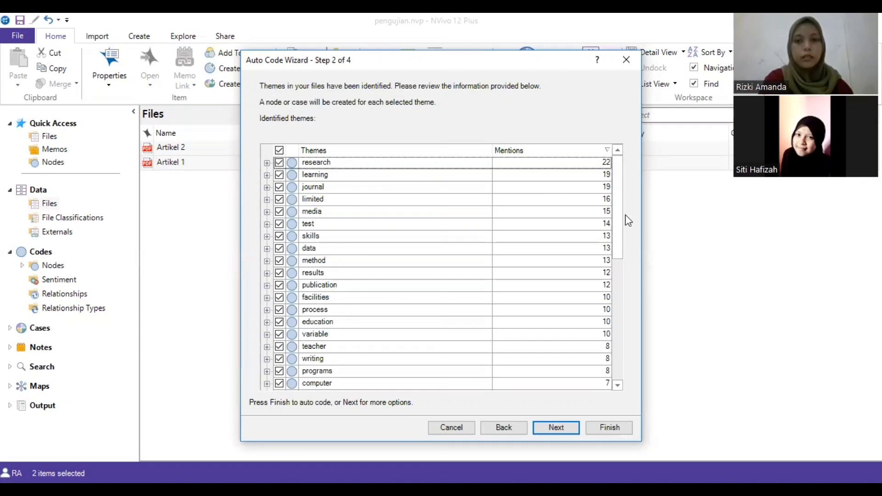
mouse_move(618, 213)
mouse_down()
mouse_move(616, 362)
mouse_move(616, 199)
mouse_up()
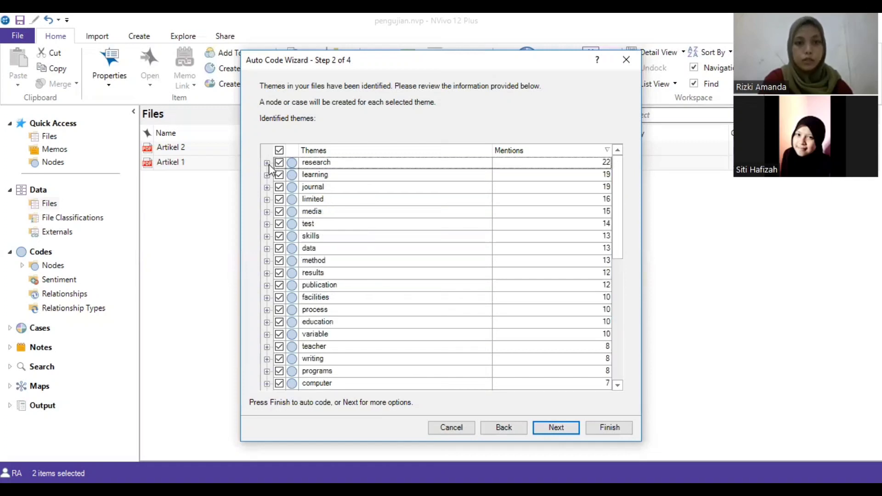
click(268, 163)
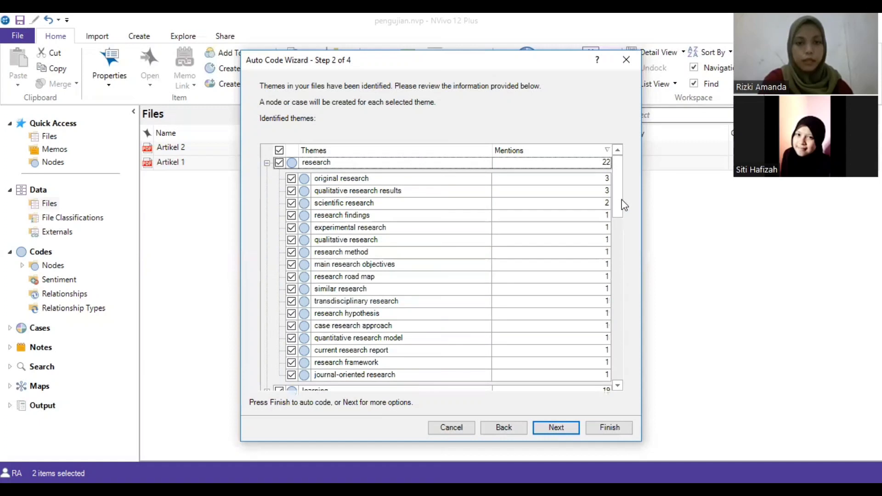
click(619, 298)
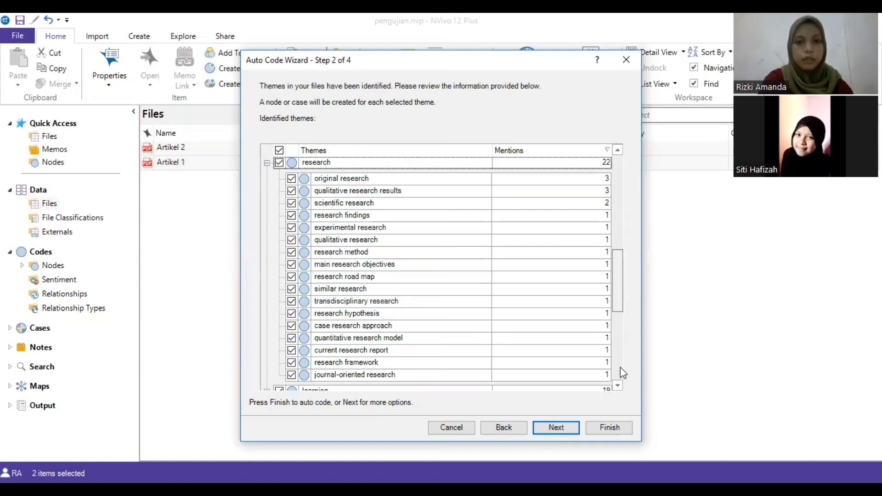
click(619, 170)
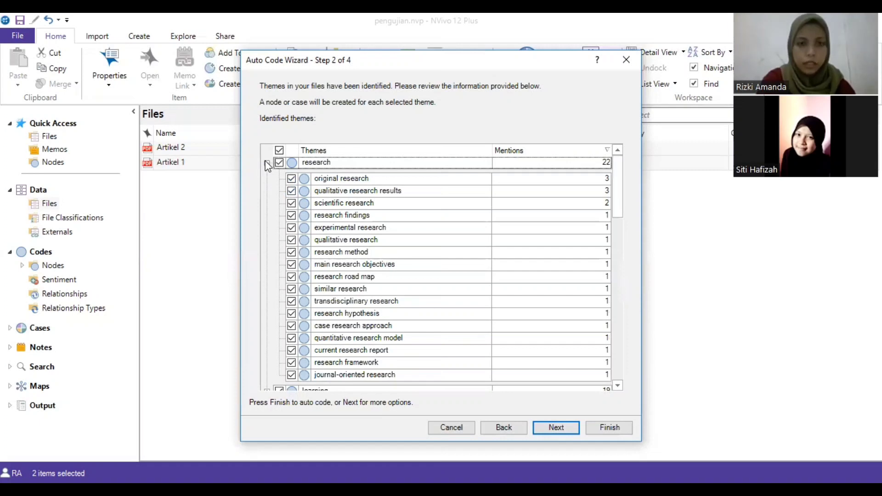
click(267, 163)
click(267, 163)
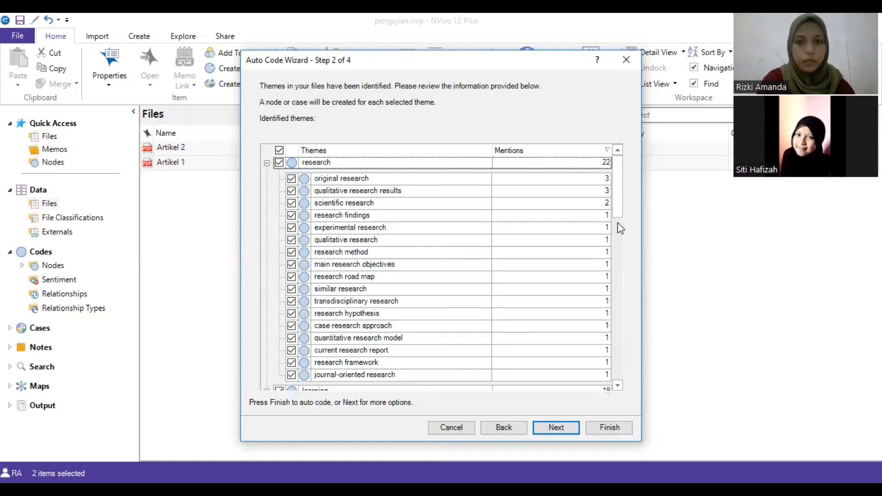
drag(619, 210, 615, 275)
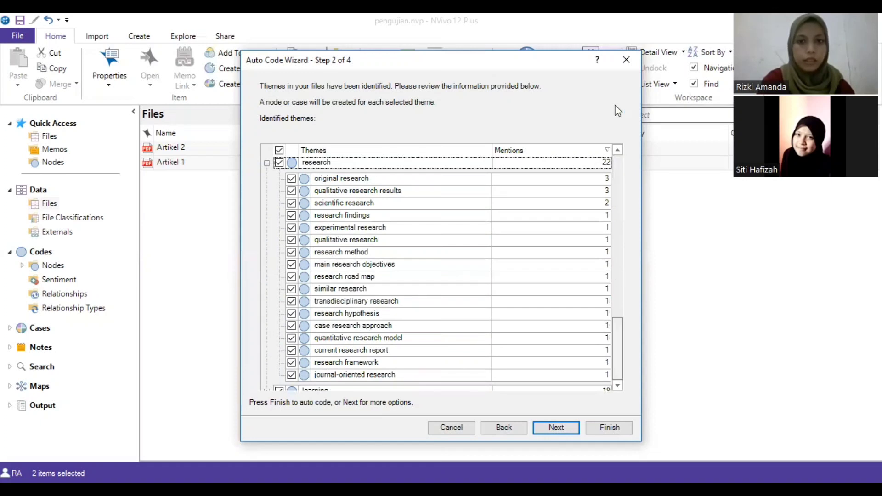
click(267, 163)
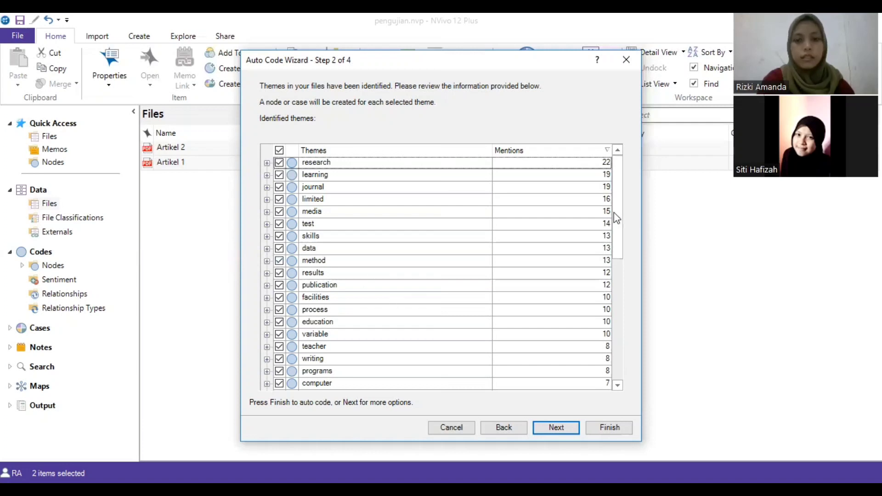
click(621, 359)
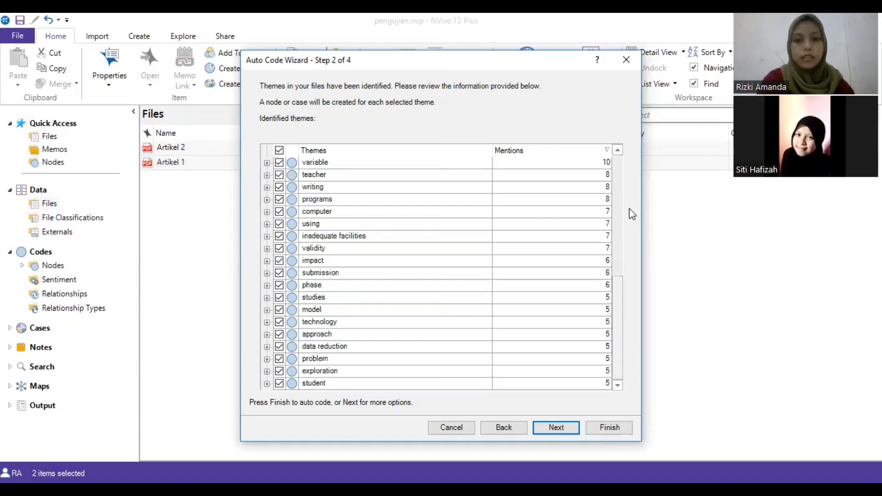
scroll(630, 211, up, 5)
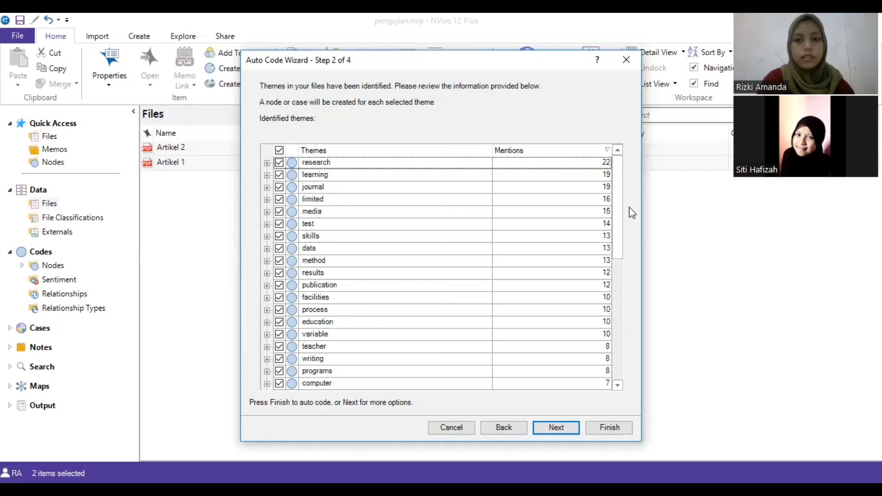
- Auto code all identified themes by sentence into the Autocoded Themes folder, and close the resulting chart and matrix
click(569, 434)
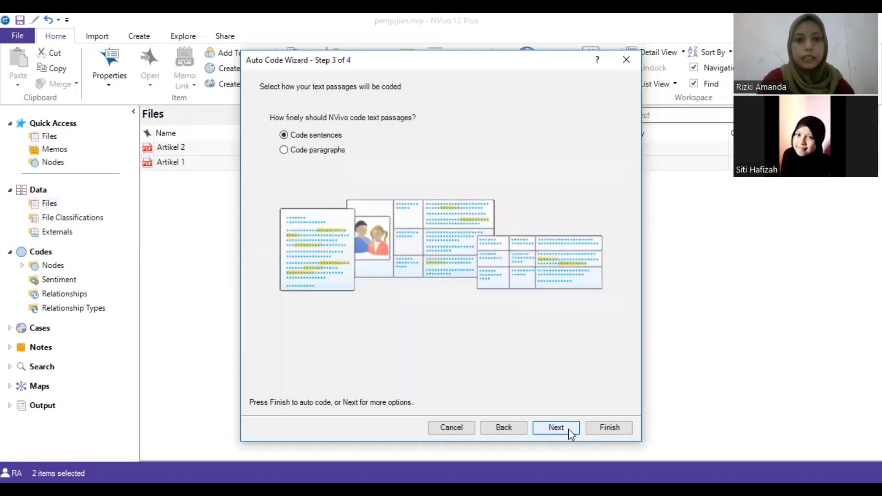
click(569, 428)
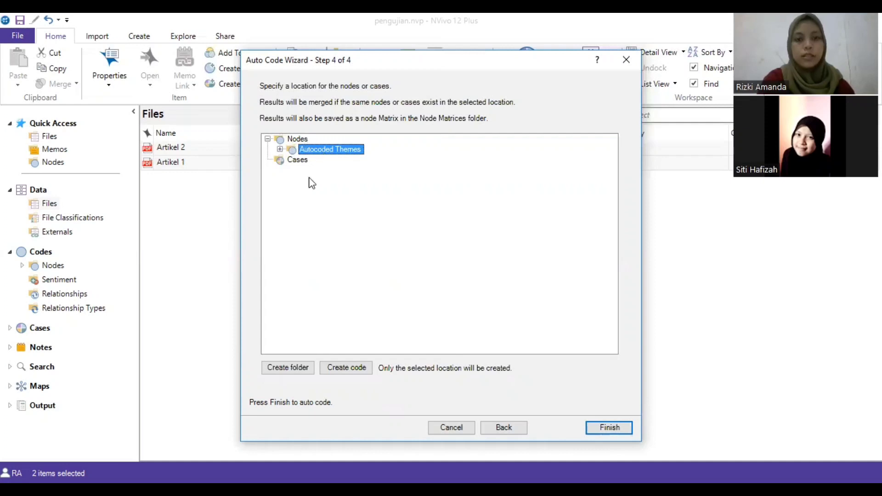
click(618, 428)
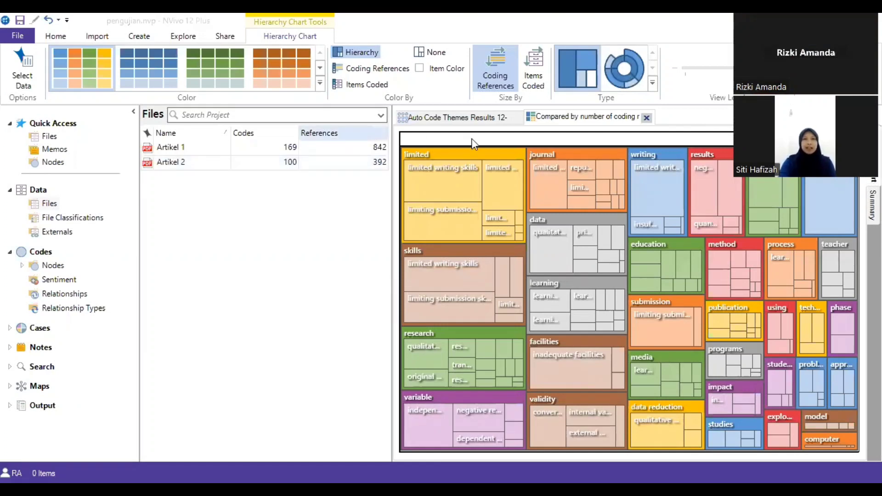
click(647, 118)
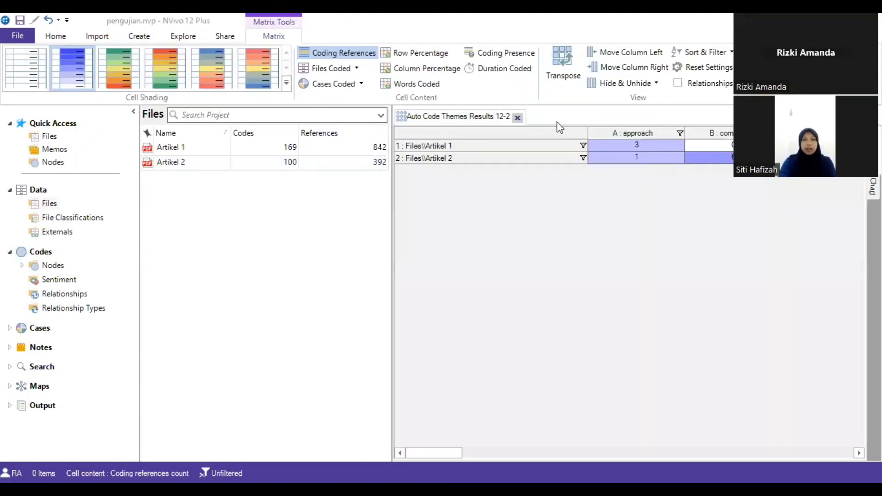
click(517, 118)
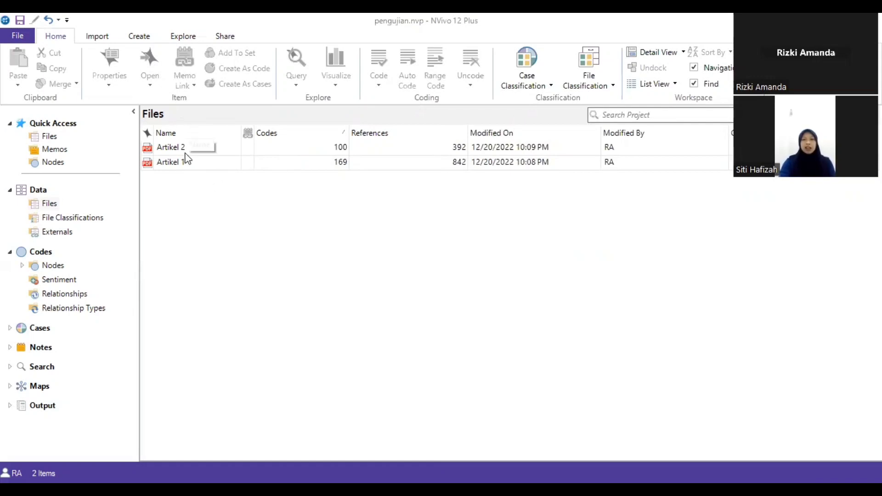
- Chart the amount of coding for all codes at all files, externals and memos as a hierarchy chart, and view it as a sunburst
click(179, 36)
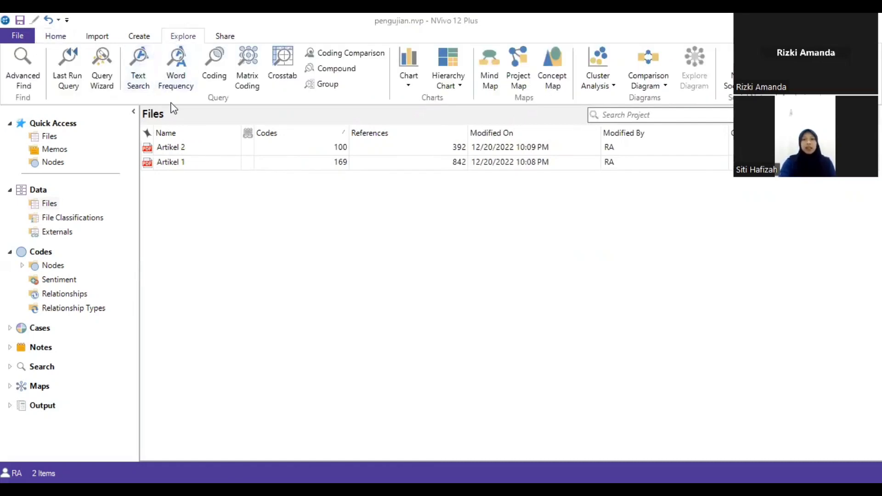
click(453, 72)
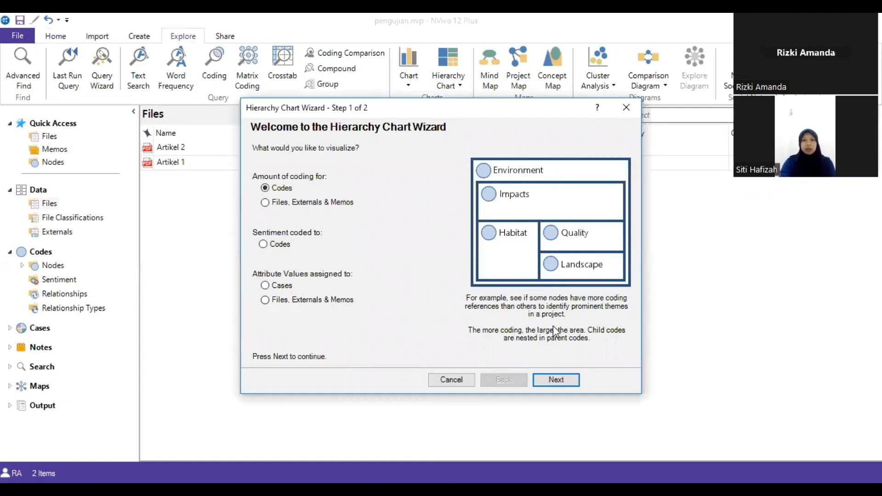
click(573, 380)
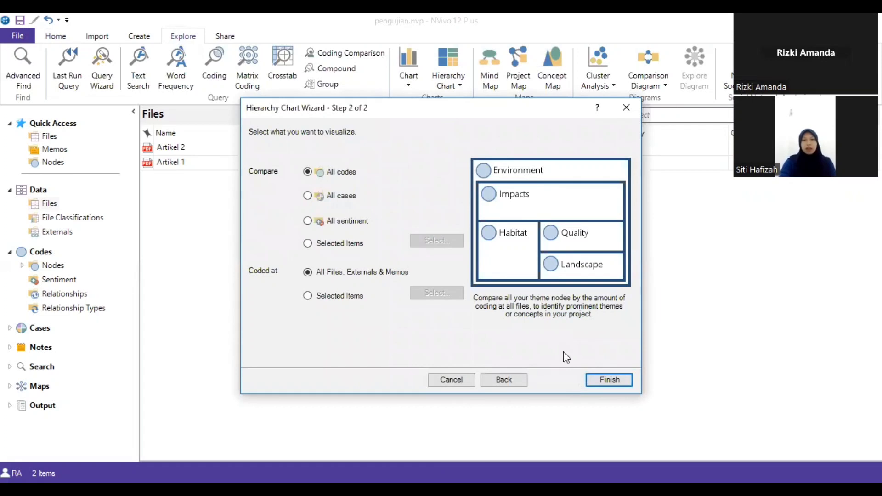
click(610, 380)
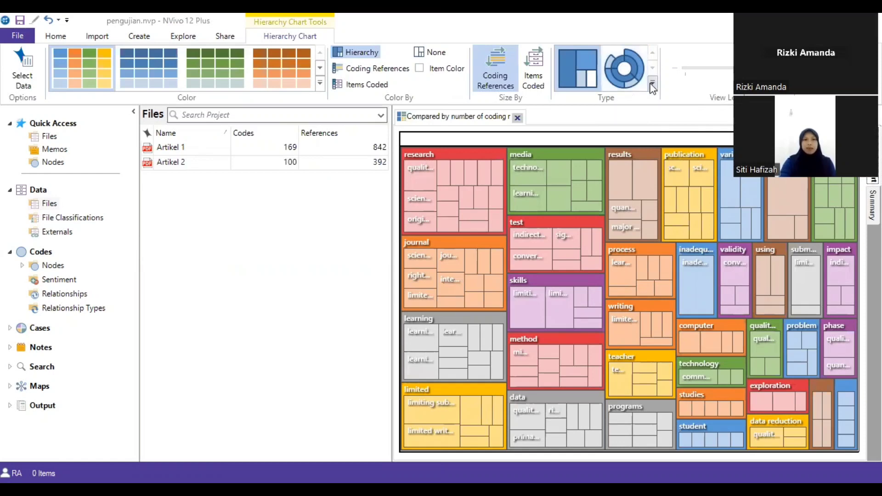
click(625, 68)
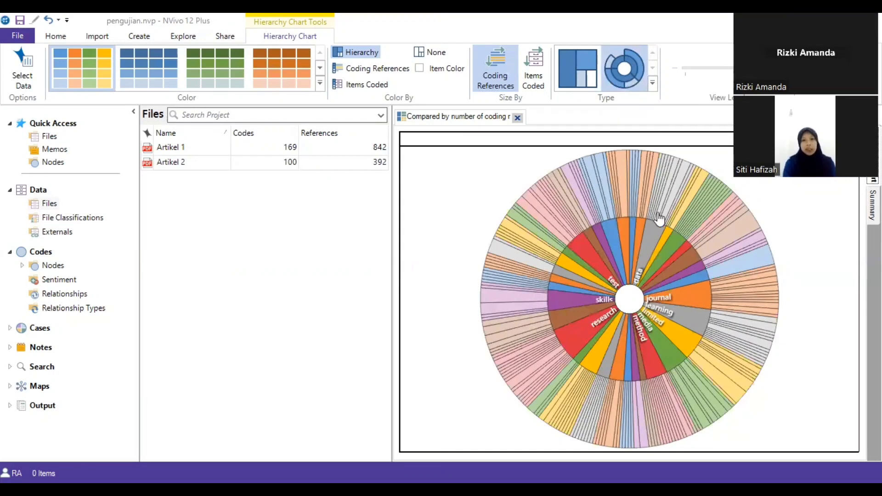
click(518, 118)
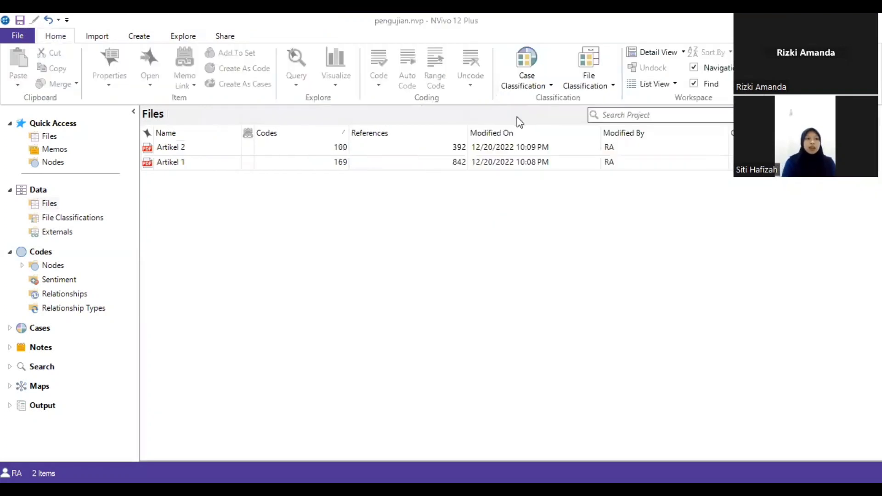
- Set up a word frequency query on files and externals for the 50 most frequent words with a minimum length of 5
click(191, 40)
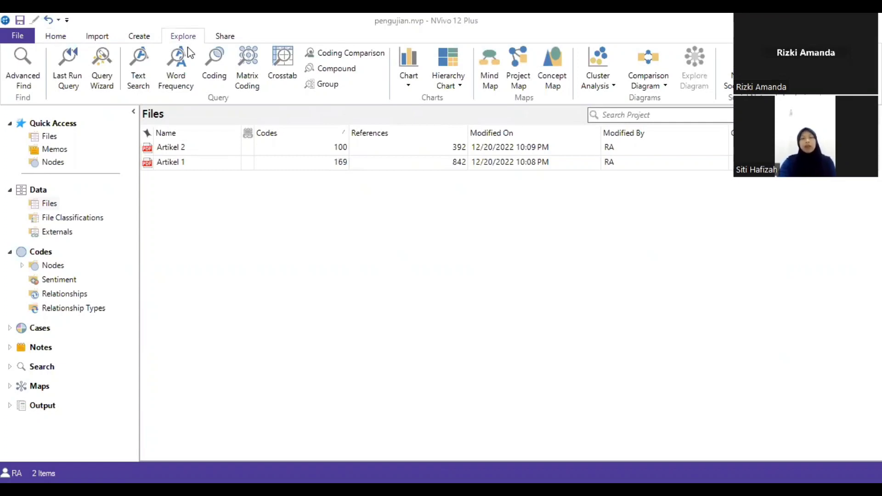
click(181, 75)
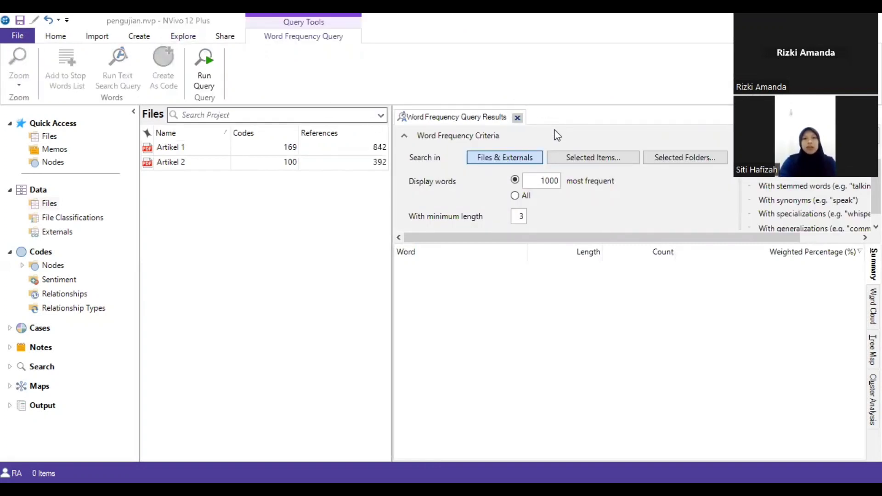
click(560, 180)
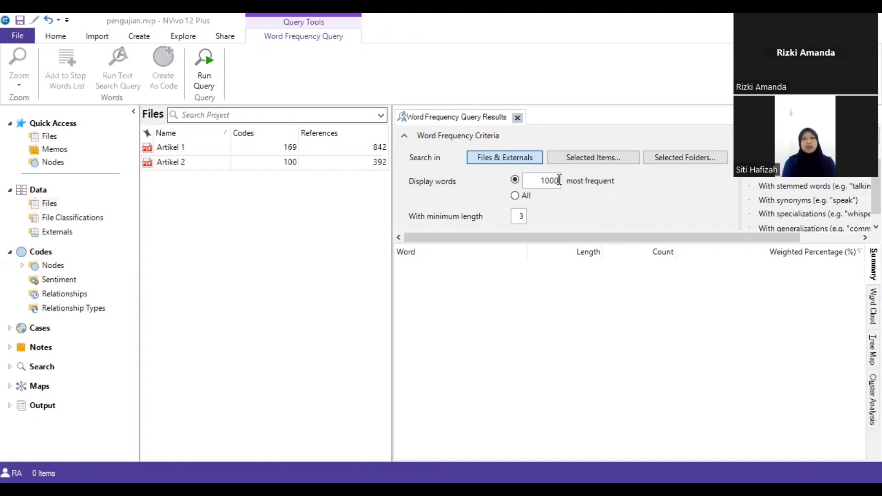
key(BackSpace)
key(BackSpace)
key(BackSpace)
key(BackSpace)
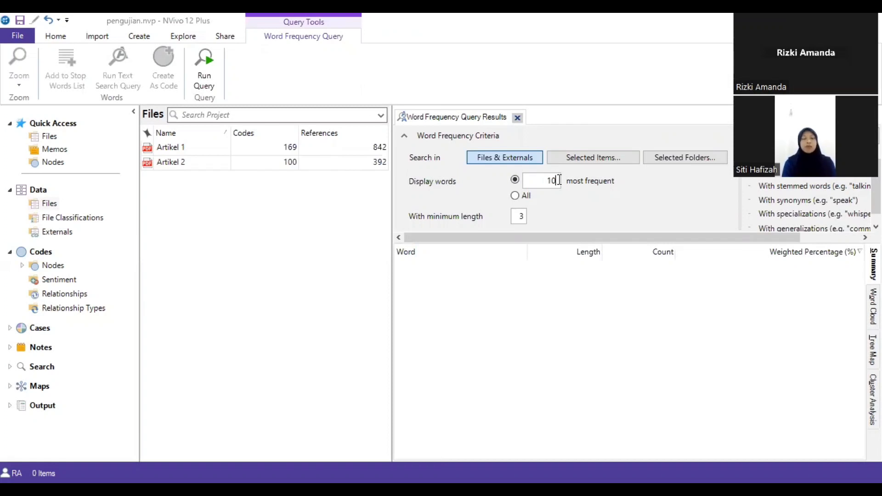
text(50)
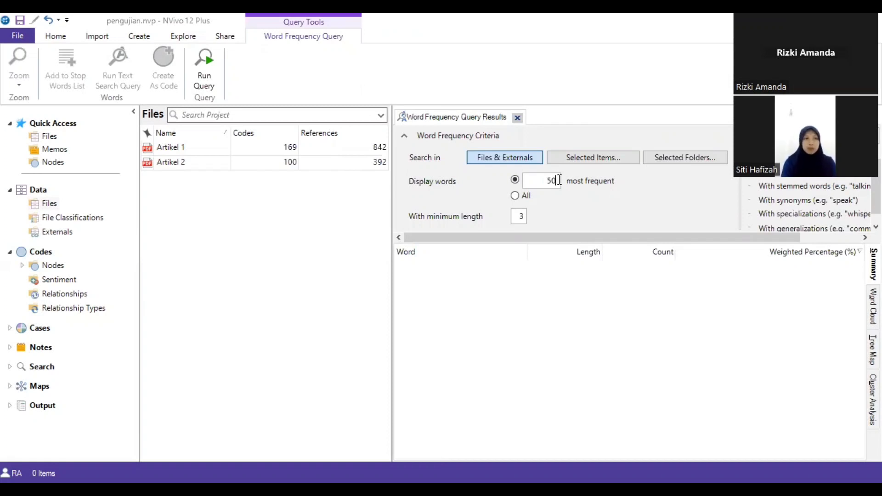
click(525, 216)
key(BackSpace)
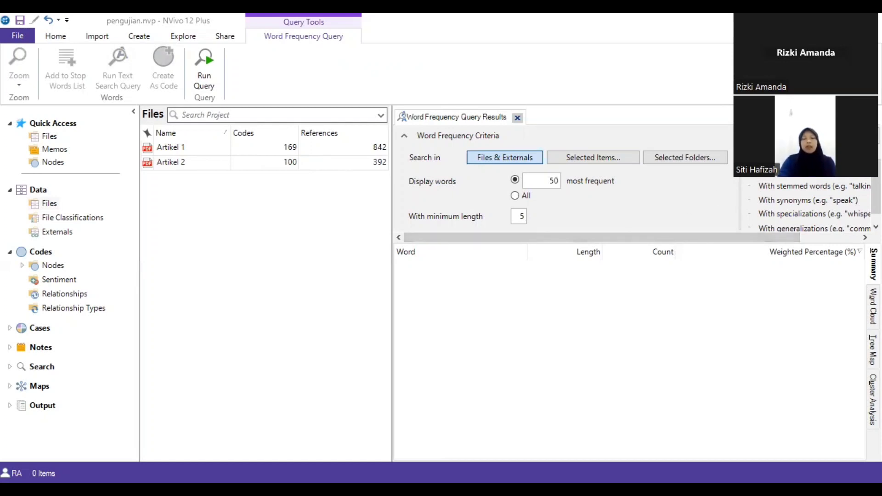
- Run the word frequency query and display its results as a word cloud
click(773, 136)
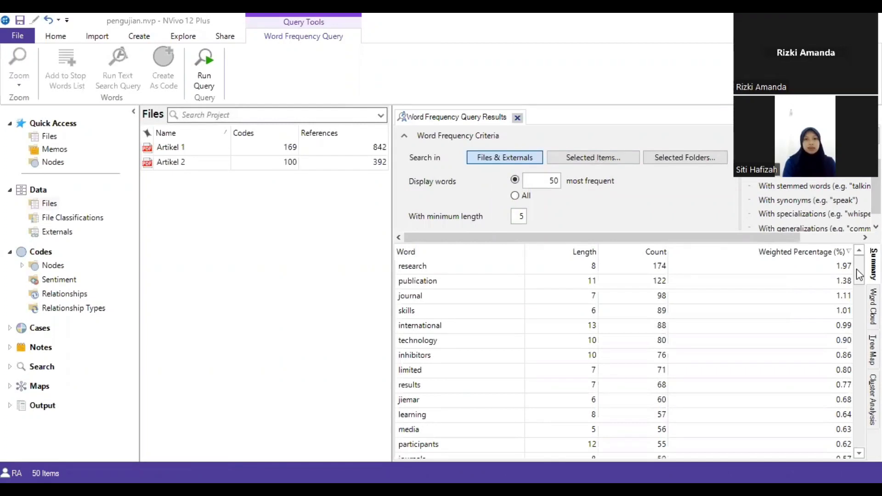
drag(857, 268, 857, 266)
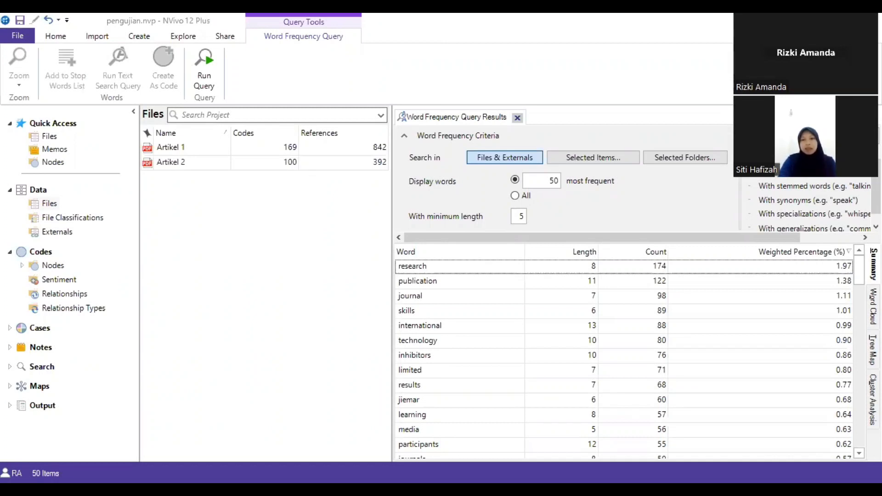
click(873, 306)
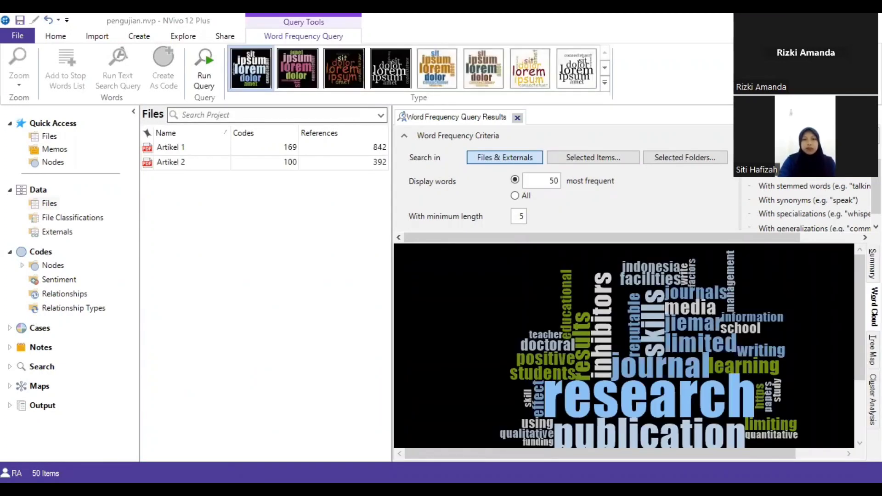
- Review the lower part of the word cloud and close the word frequency query results
drag(857, 309, 857, 336)
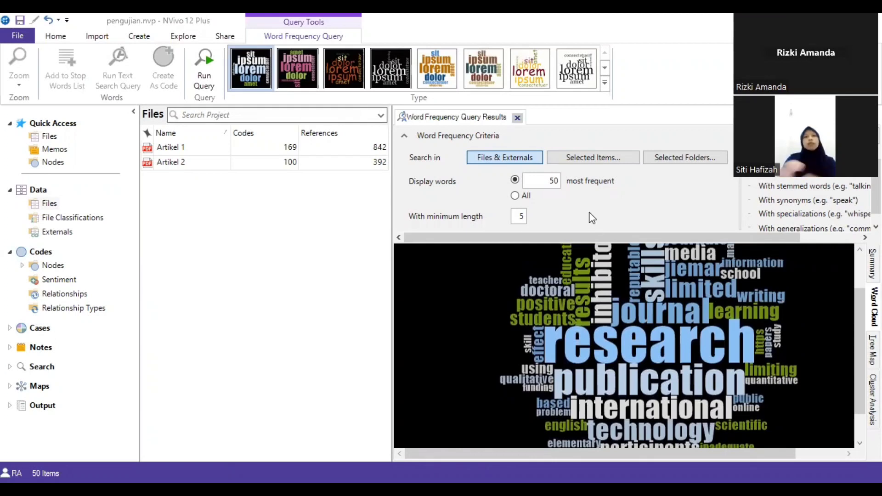
click(517, 118)
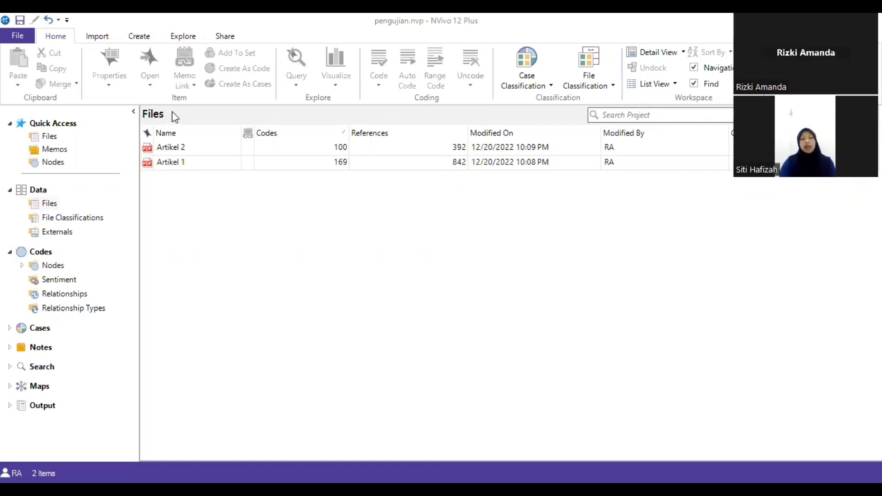
- Run a text search query for "Obstacles" across files and externals
click(174, 41)
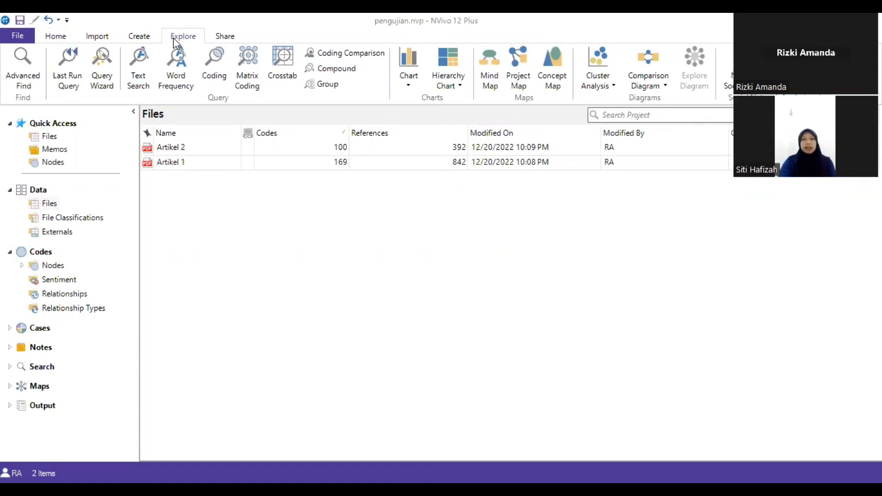
click(139, 68)
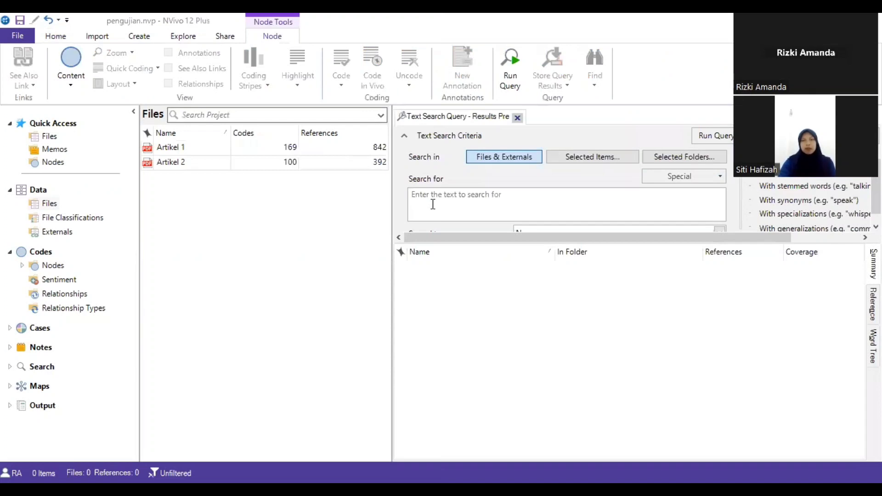
click(605, 212)
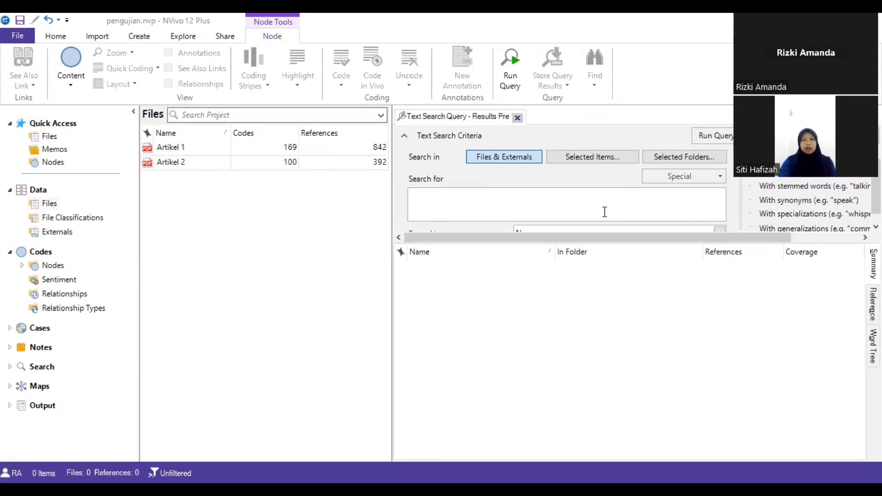
text(Obstacles)
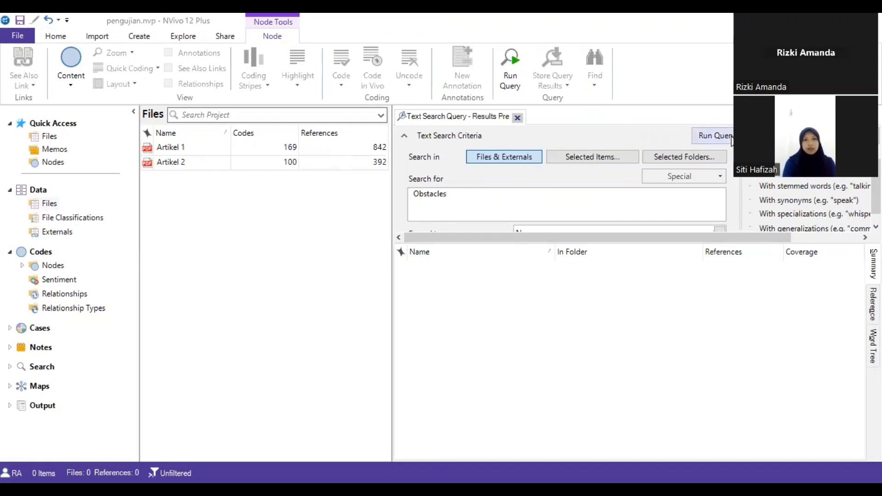
click(729, 136)
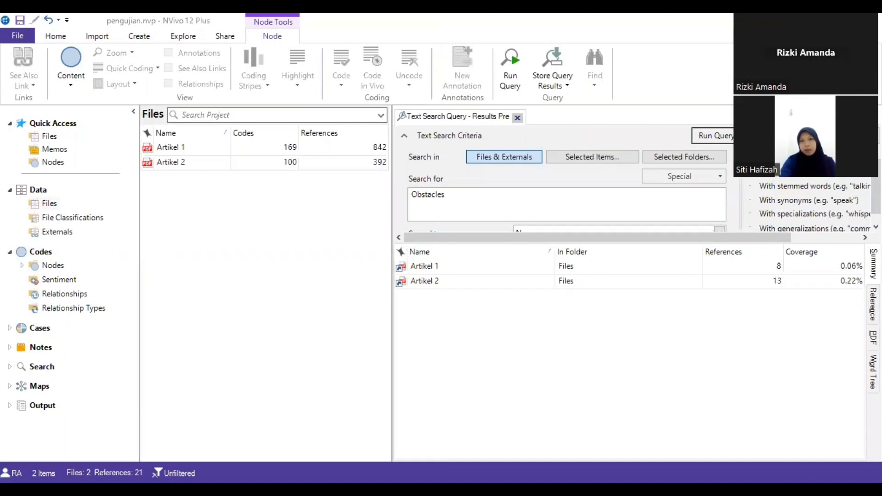
- Display the text search results as a word tree and examine the branches on both sides of the root term
click(874, 372)
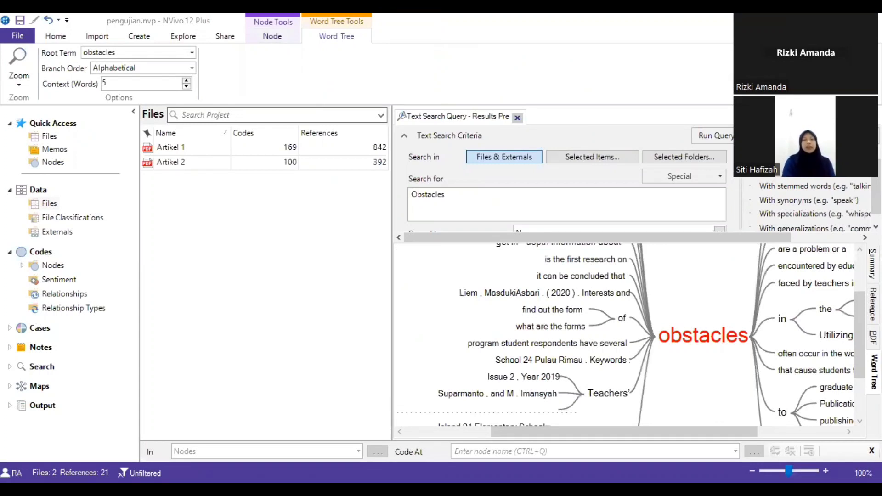
drag(856, 368, 857, 334)
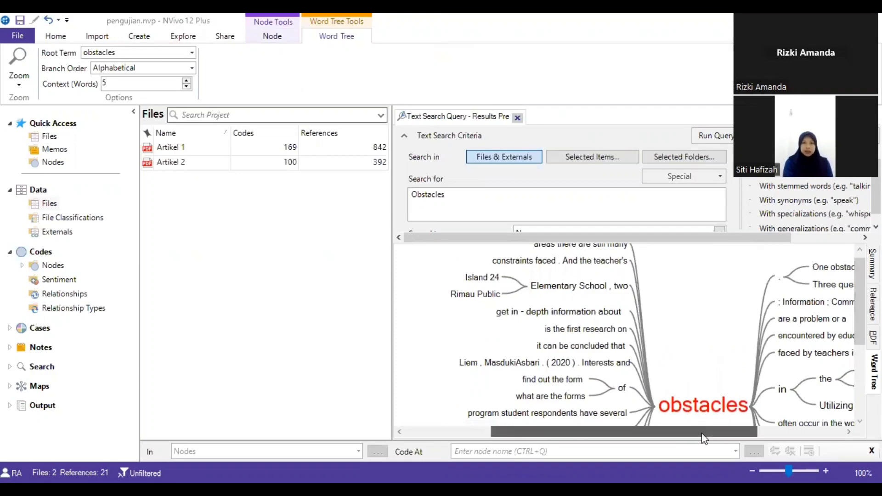
drag(686, 434, 727, 436)
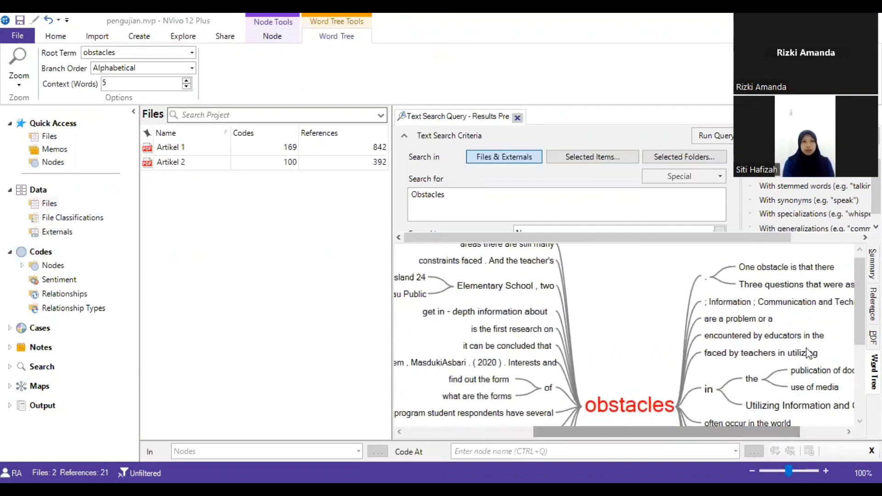
drag(858, 321, 858, 340)
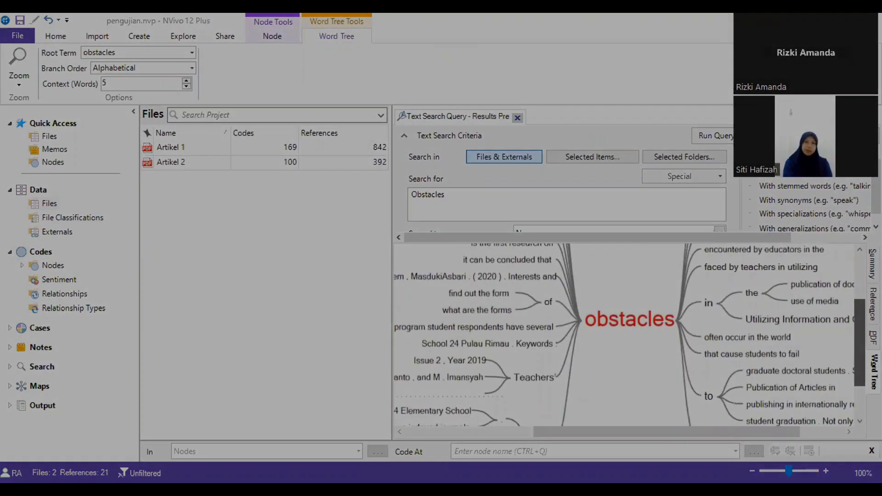